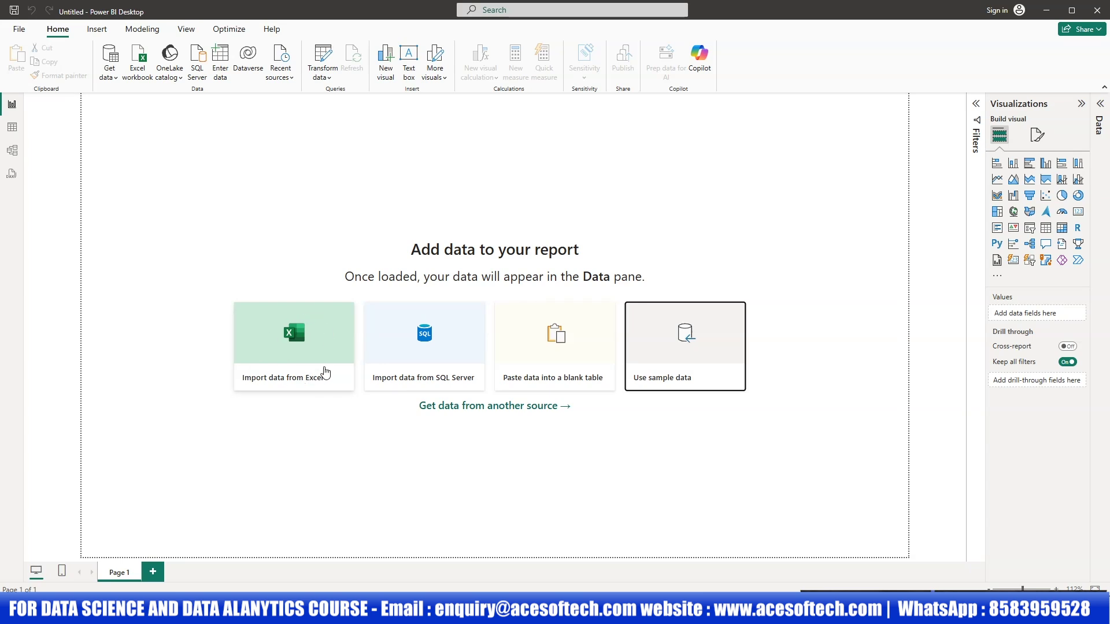
# Import the Human_Student_Marks Excel workbook from the Downloads folder as the report's data source
pyautogui.click(293, 341)
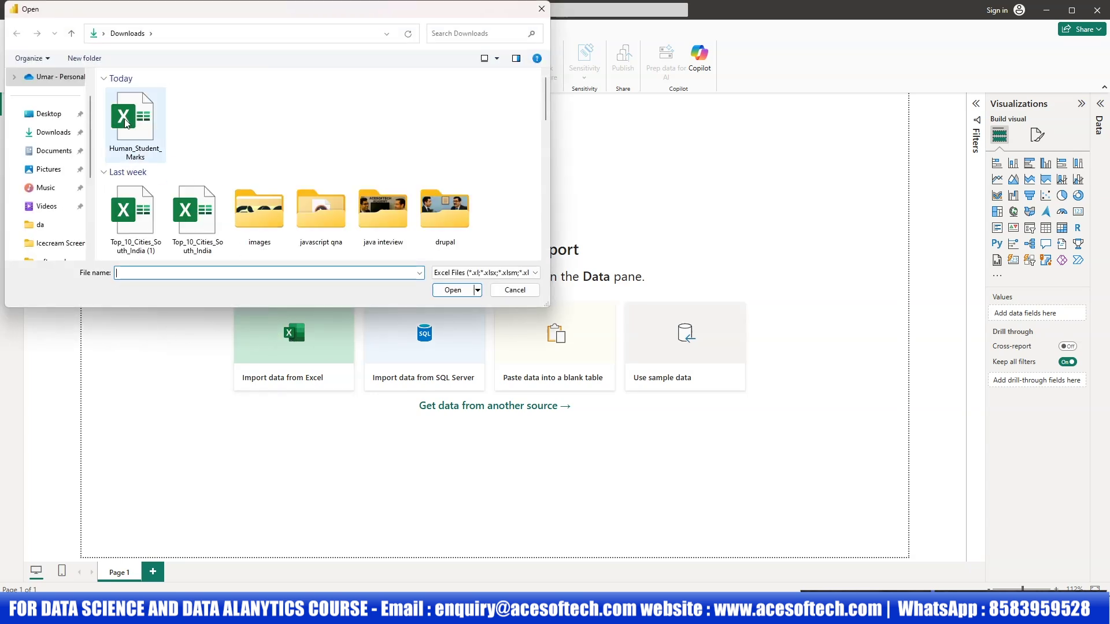
pyautogui.click(128, 144)
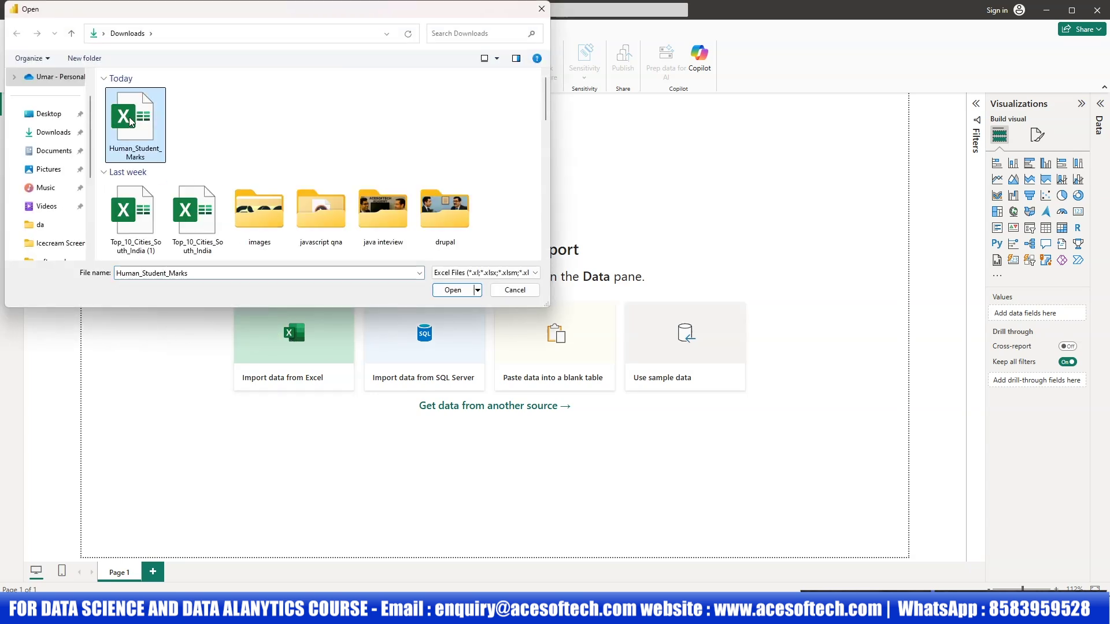
pyautogui.click(452, 294)
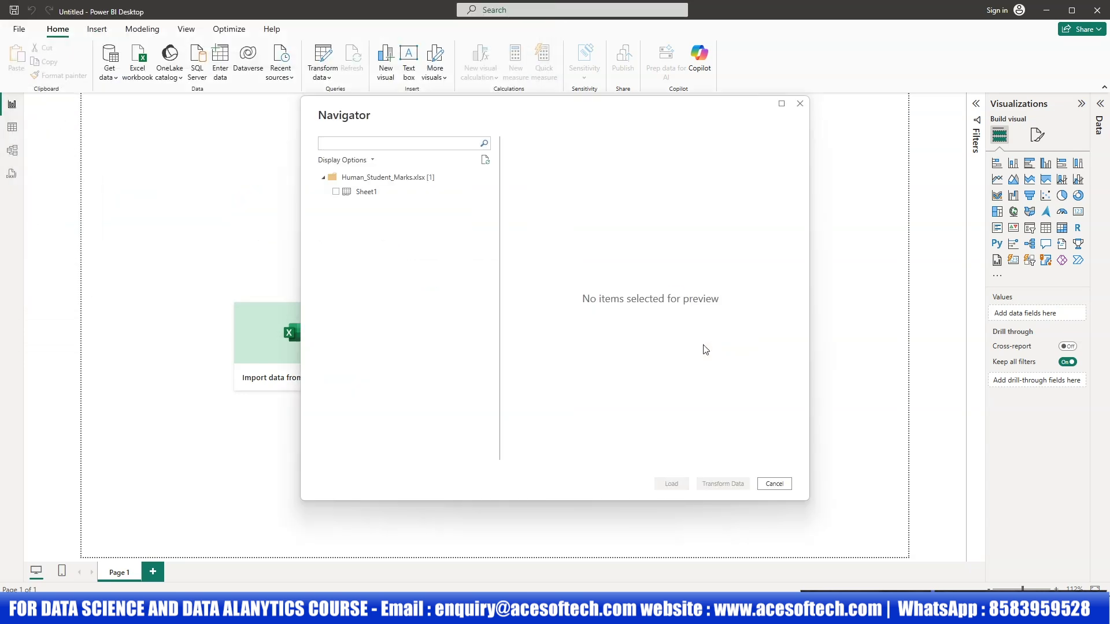
# Select Sheet1 of the workbook, dismiss the antivirus pop-up, and open the sheet for transformation in Power Query
pyautogui.click(336, 192)
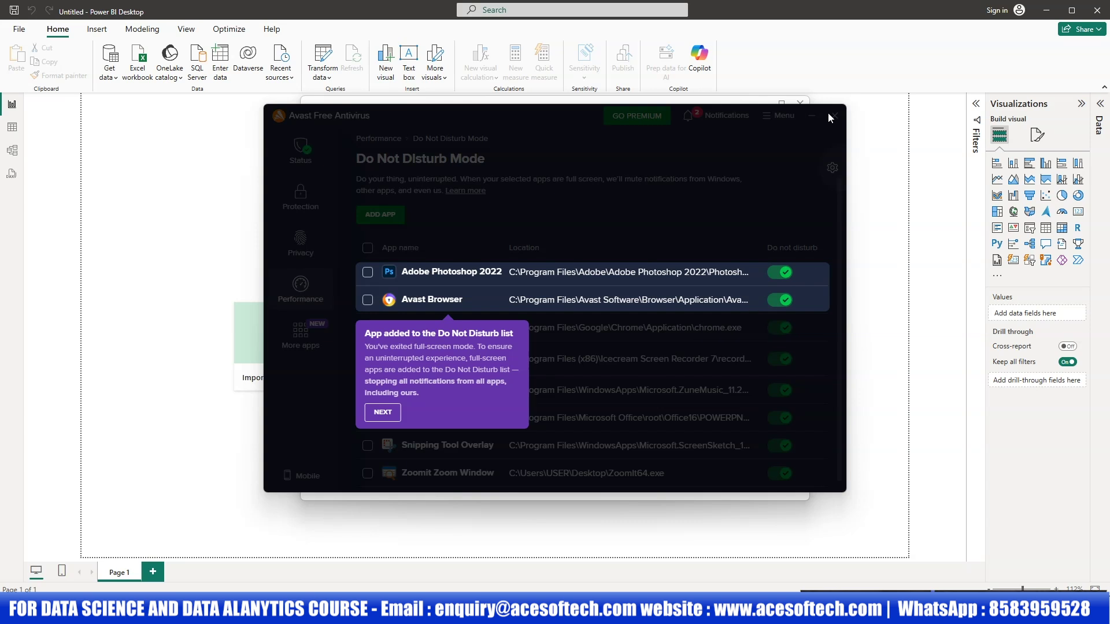
pyautogui.click(383, 412)
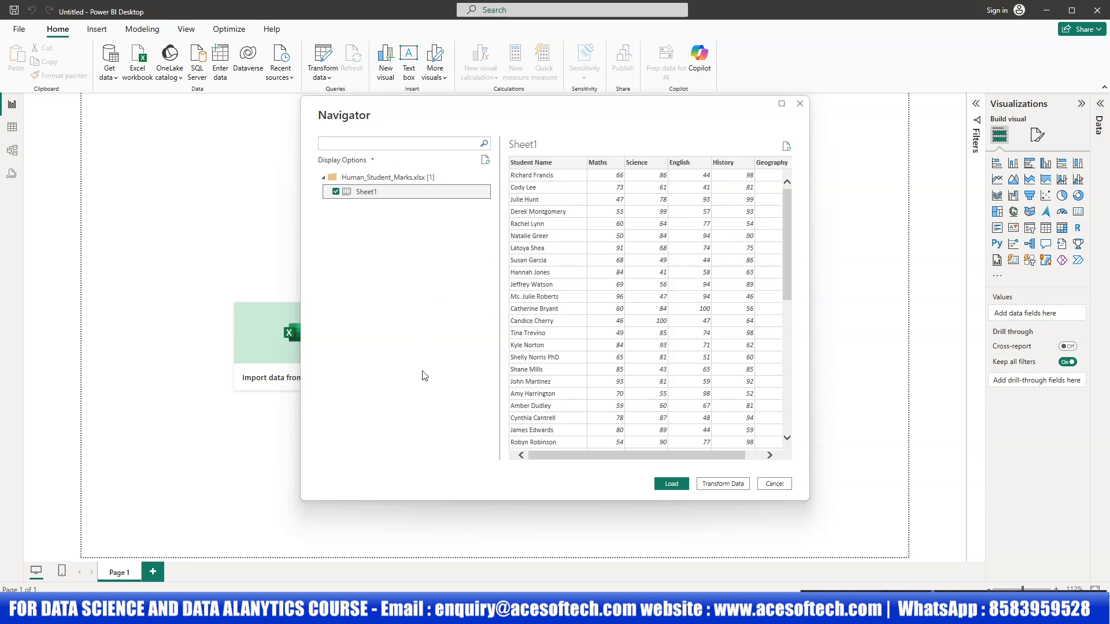
pyautogui.click(721, 485)
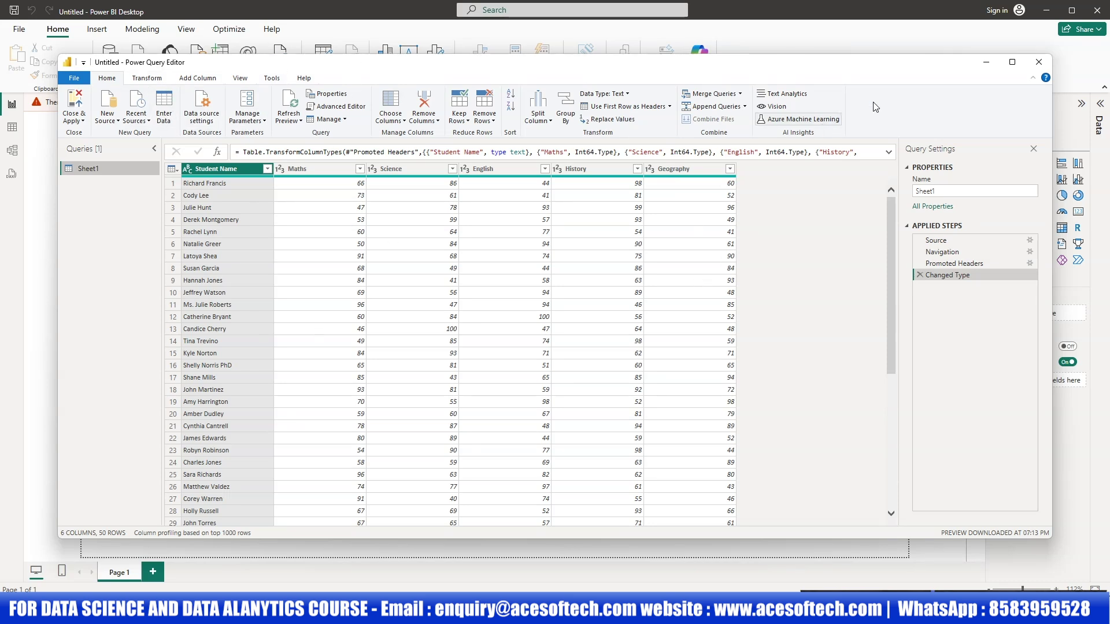
# Move and widen the query editor window, and look through the rows of student marks
pyautogui.moveTo(839, 56); pyautogui.dragTo(838, 20)
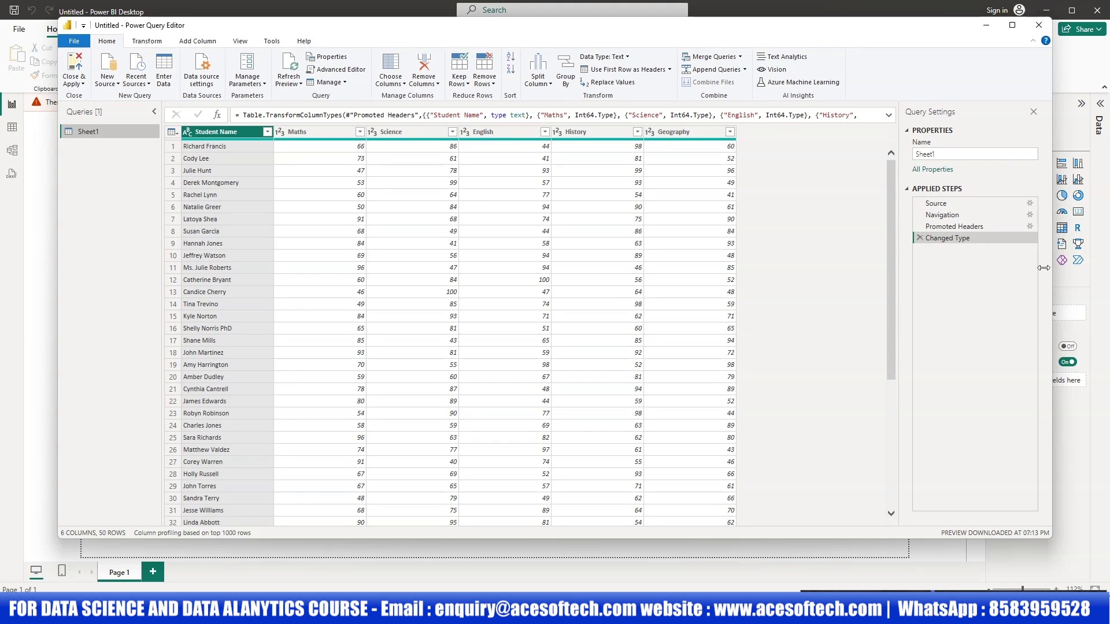
pyautogui.moveTo(1043, 267); pyautogui.dragTo(1064, 311)
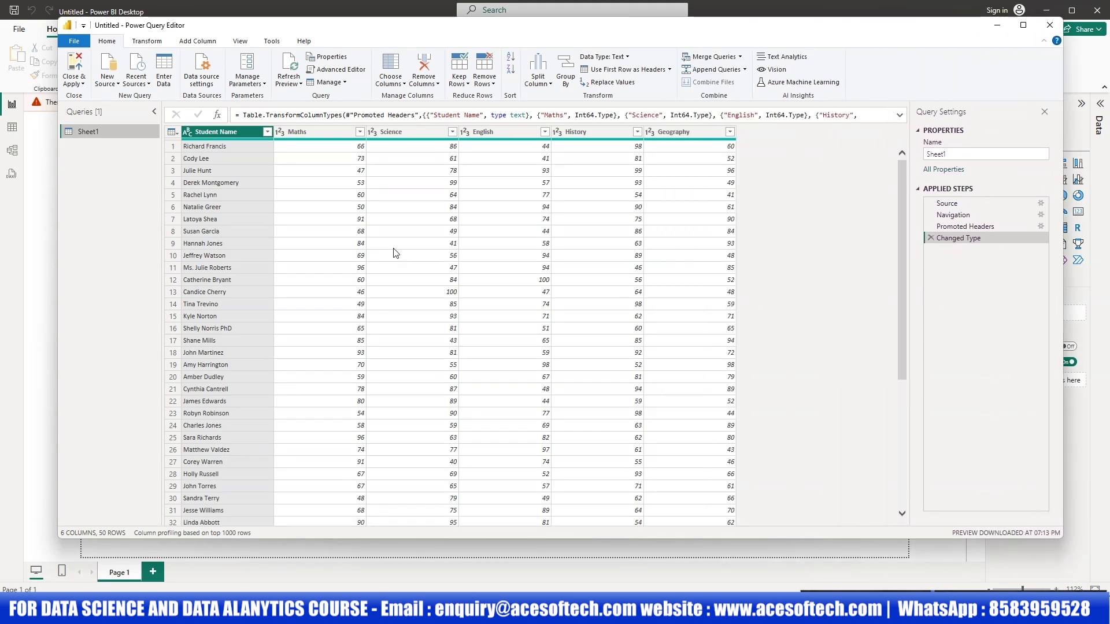
pyautogui.scroll(-4, 384, 258)
pyautogui.scroll(4, 365, 261)
pyautogui.scroll(-4, 760, 271)
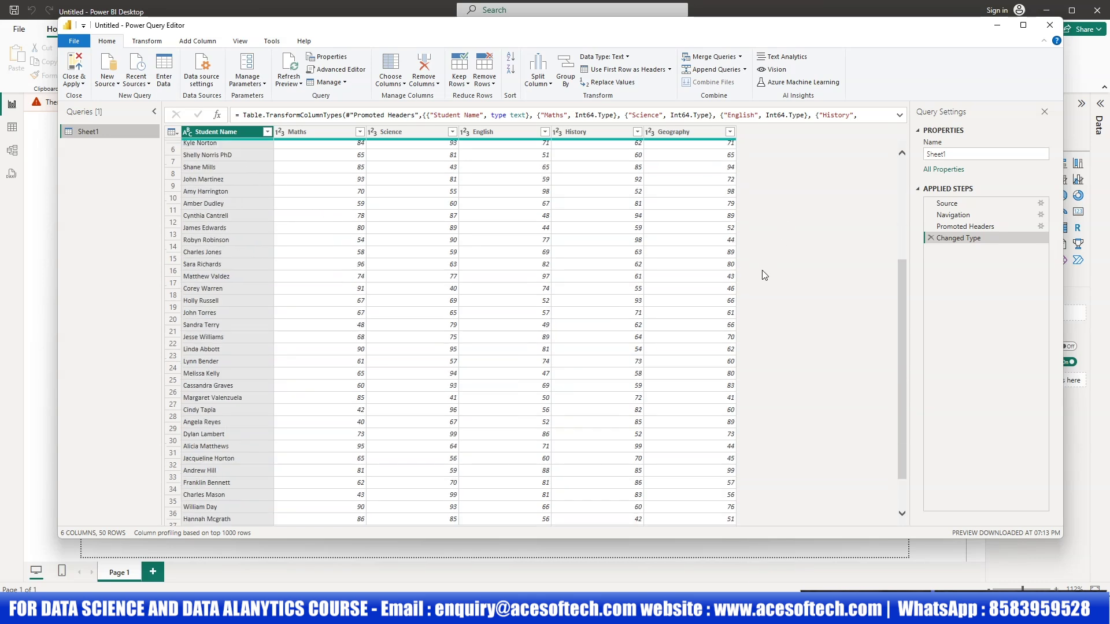
pyautogui.scroll(4, 753, 267)
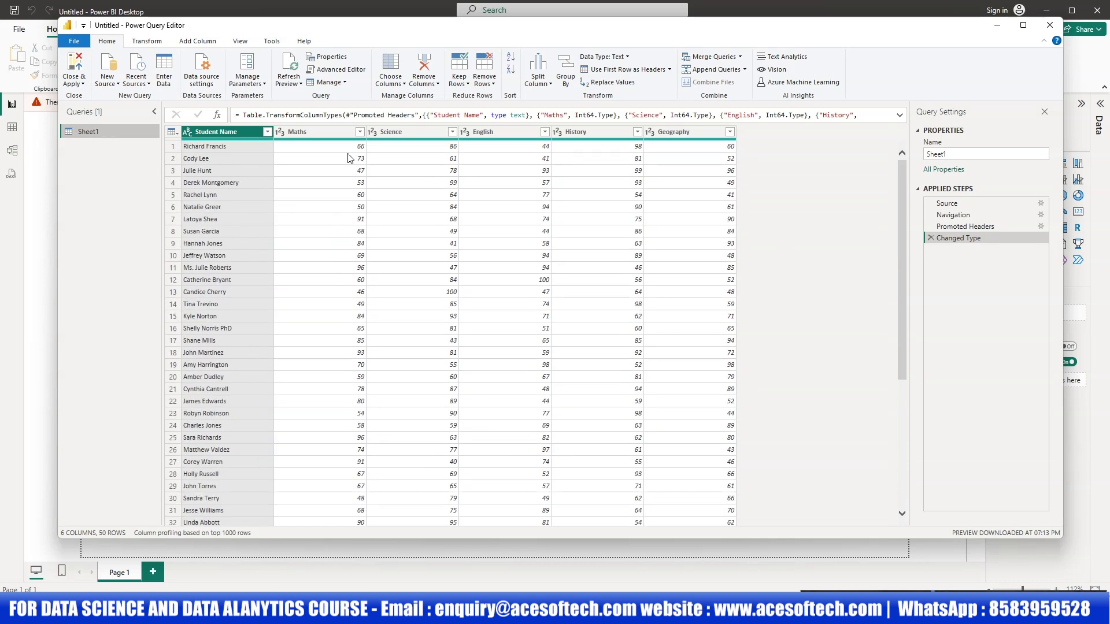
# Rename the Sheet1 query as Students Data
pyautogui.click(954, 152)
pyautogui.moveTo(976, 153); pyautogui.dragTo(921, 161)
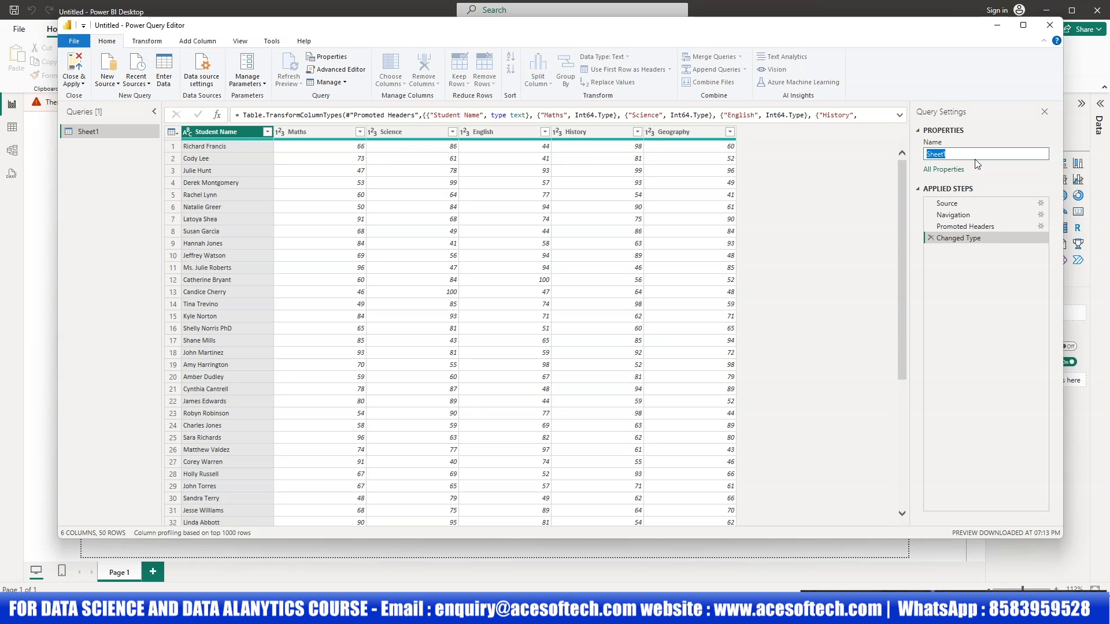
pyautogui.write('Ma')
pyautogui.press('BackSpace')
pyautogui.press('BackSpace')
pyautogui.press('BackSpace')
pyautogui.write('Students Da')
pyautogui.click(296, 211)
pyautogui.click(371, 198)
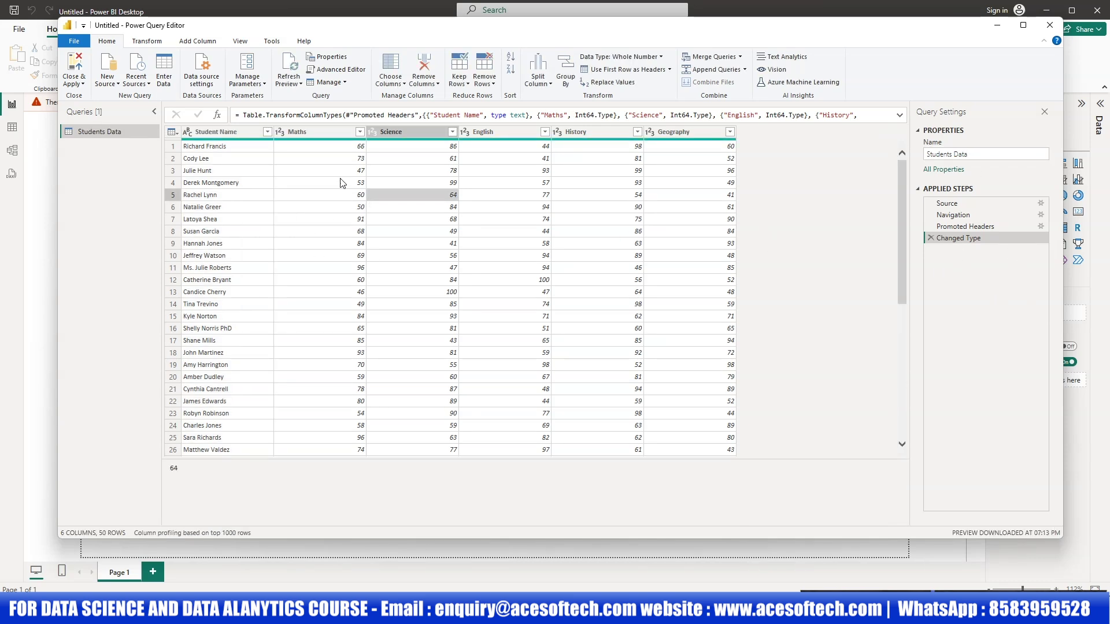
pyautogui.click(332, 254)
pyautogui.click(325, 304)
pyautogui.click(308, 193)
pyautogui.click(341, 147)
pyautogui.click(378, 181)
pyautogui.click(408, 216)
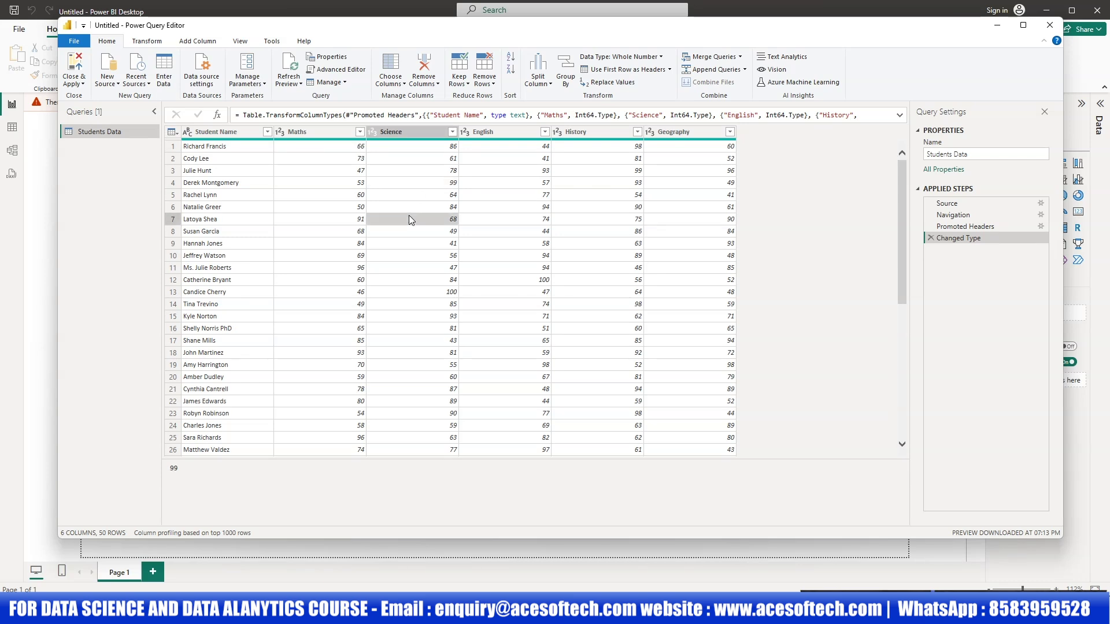
pyautogui.click(324, 243)
pyautogui.click(172, 133)
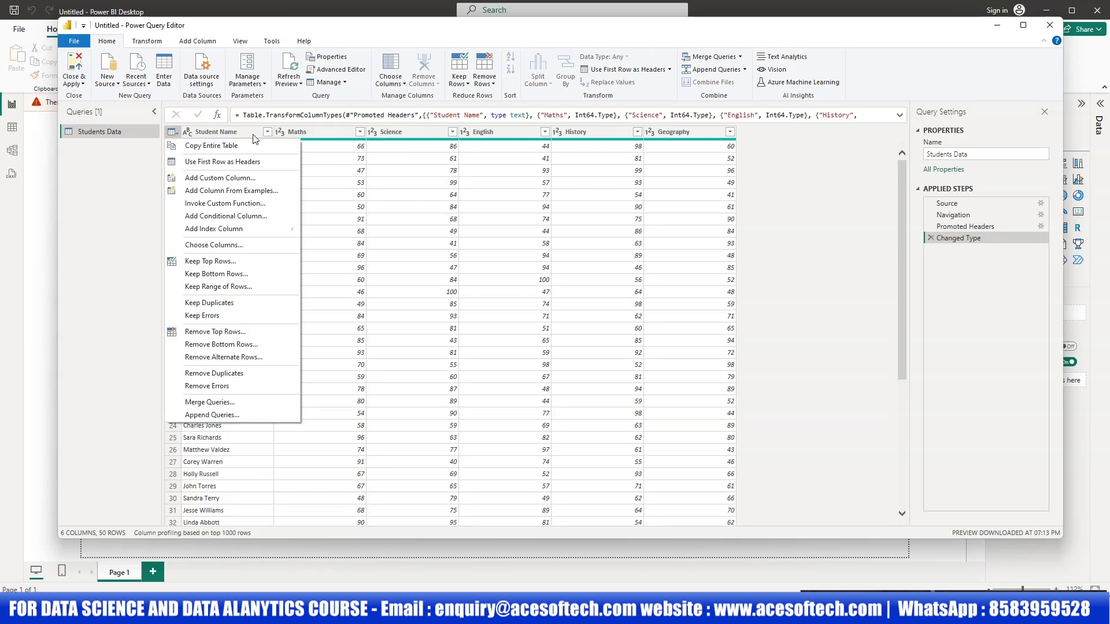
pyautogui.click(339, 205)
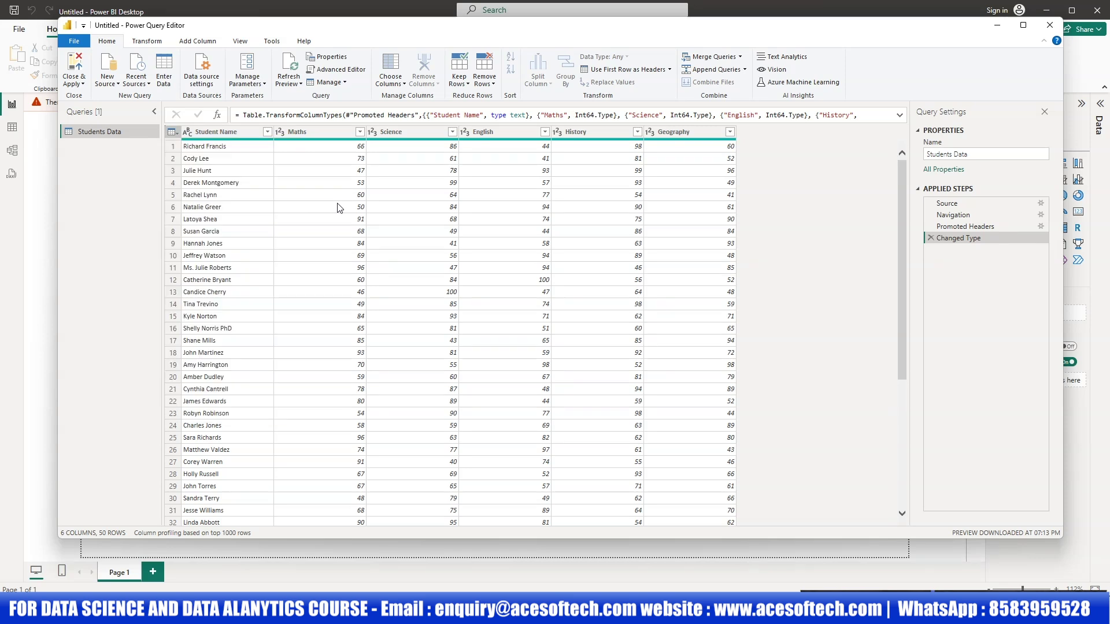
pyautogui.click(335, 204)
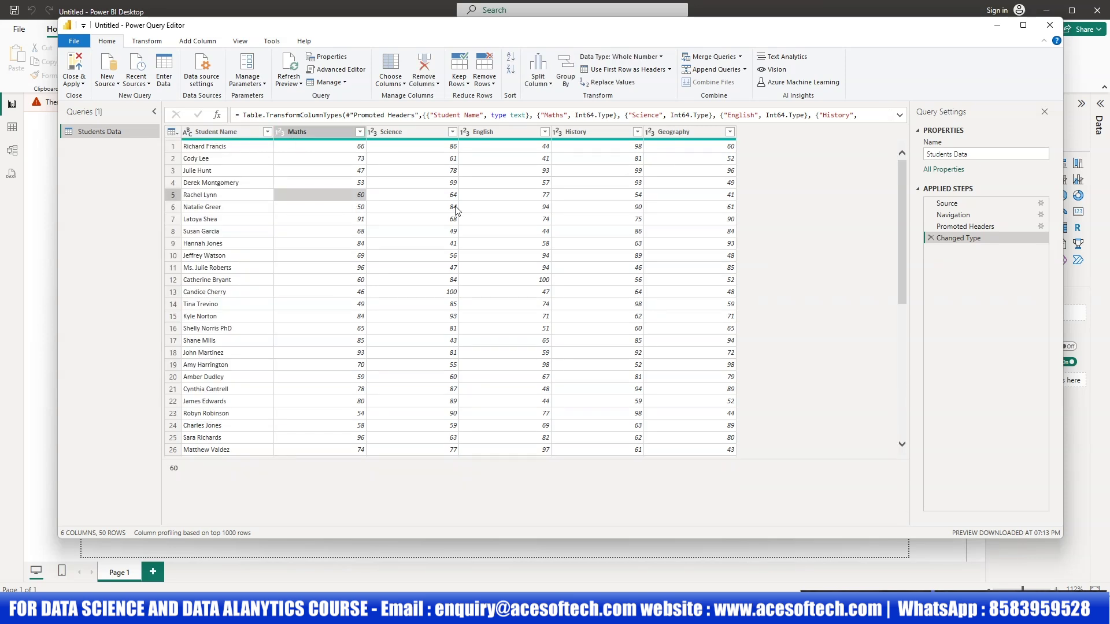
pyautogui.click(413, 208)
pyautogui.click(346, 243)
pyautogui.click(315, 210)
pyautogui.click(462, 268)
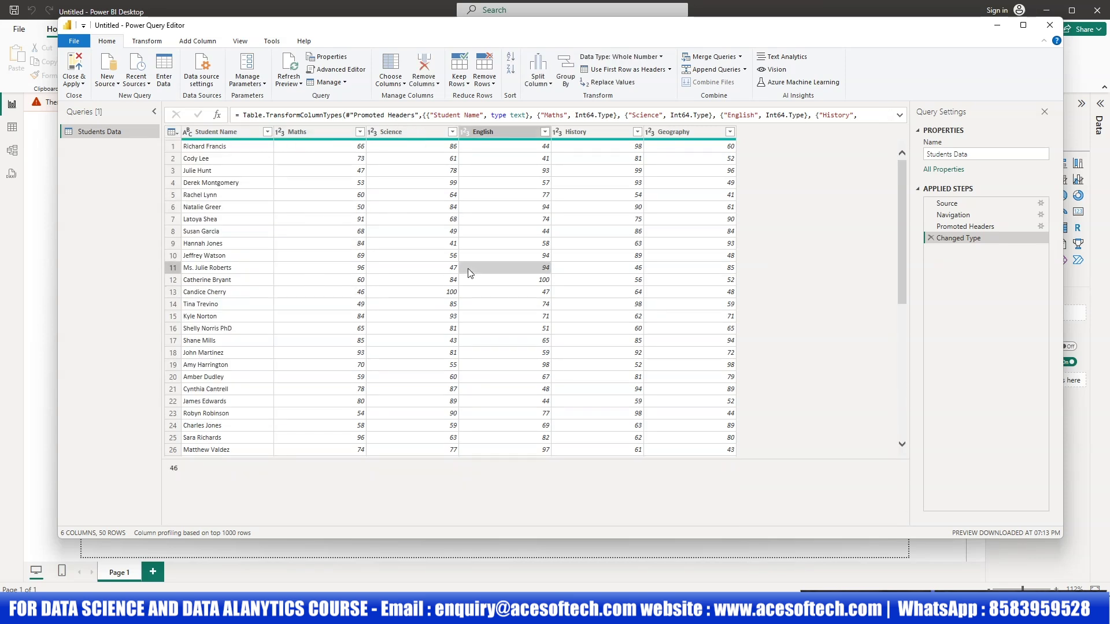
pyautogui.click(321, 207)
pyautogui.click(289, 254)
pyautogui.click(225, 195)
pyautogui.click(380, 160)
pyautogui.click(503, 183)
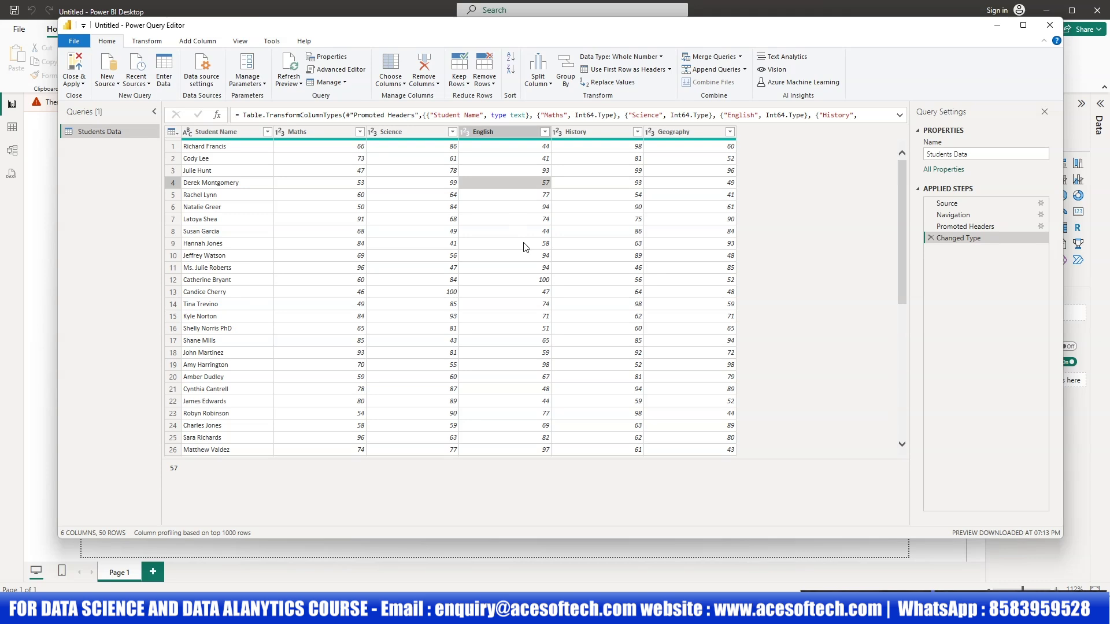
pyautogui.click(525, 246)
pyautogui.click(446, 317)
pyautogui.click(324, 280)
pyautogui.click(324, 243)
pyautogui.click(572, 233)
pyautogui.click(601, 267)
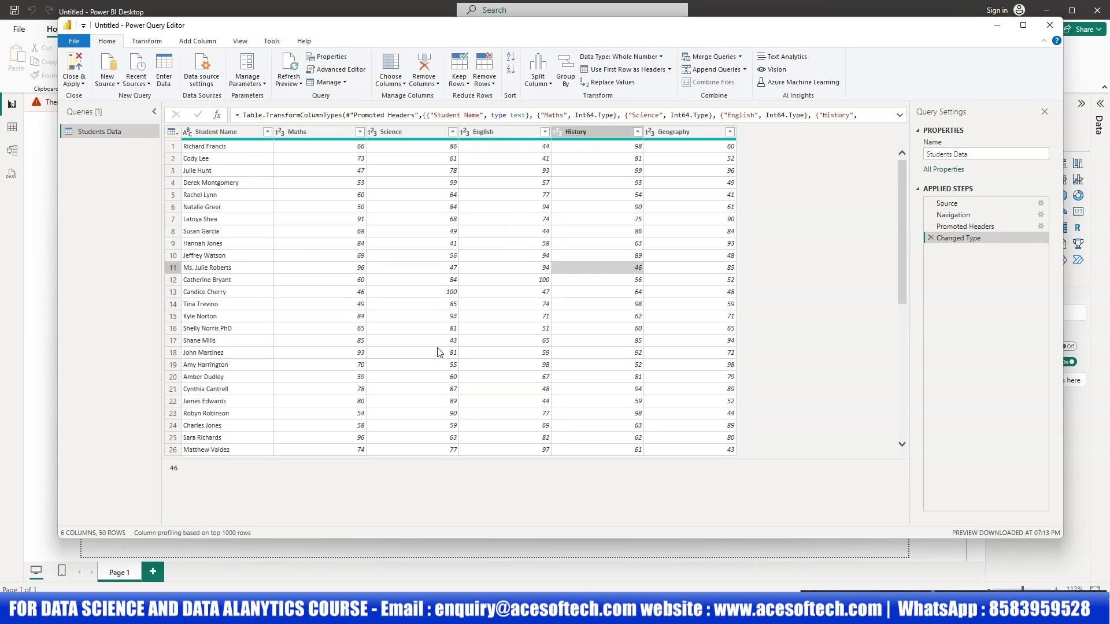
pyautogui.click(413, 341)
pyautogui.click(393, 280)
pyautogui.click(326, 267)
pyautogui.click(437, 268)
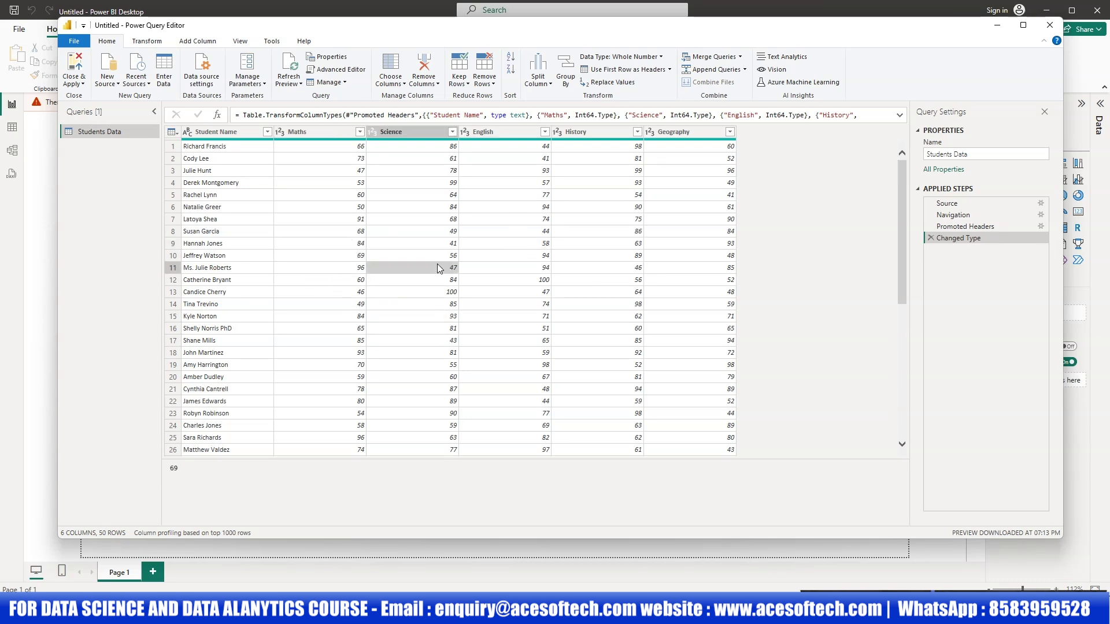
pyautogui.click(324, 231)
pyautogui.click(578, 231)
pyautogui.click(542, 294)
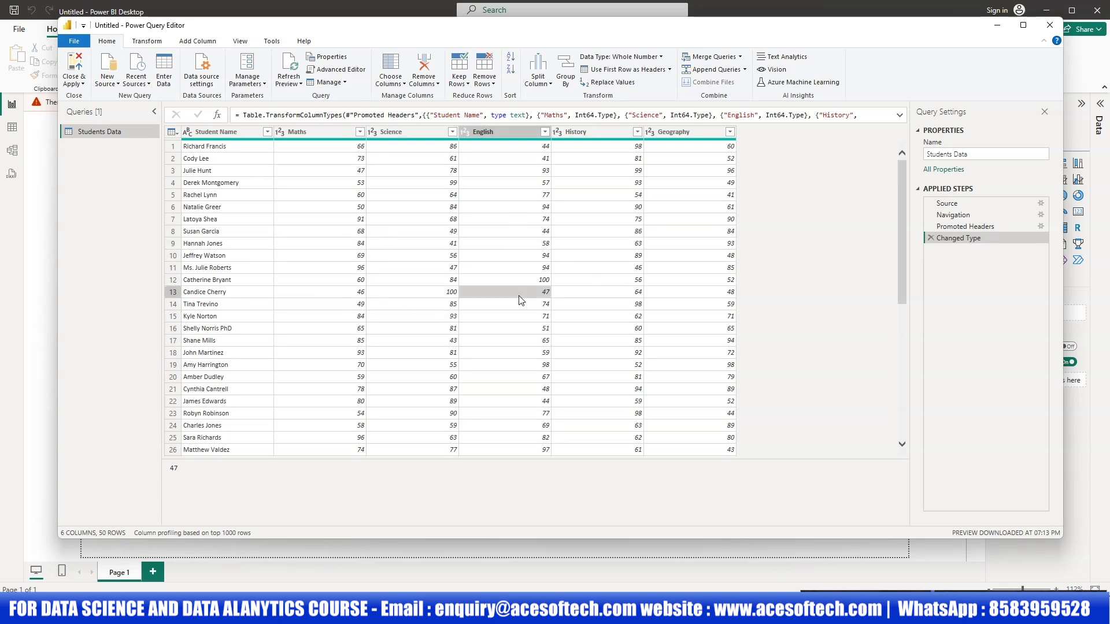
pyautogui.click(345, 197)
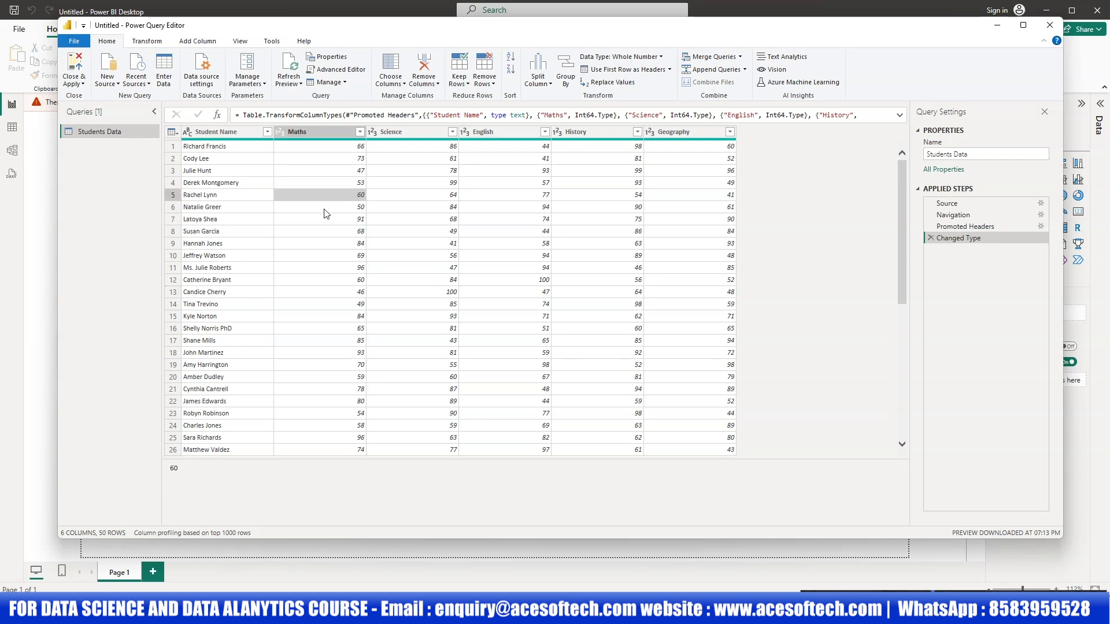
pyautogui.click(546, 221)
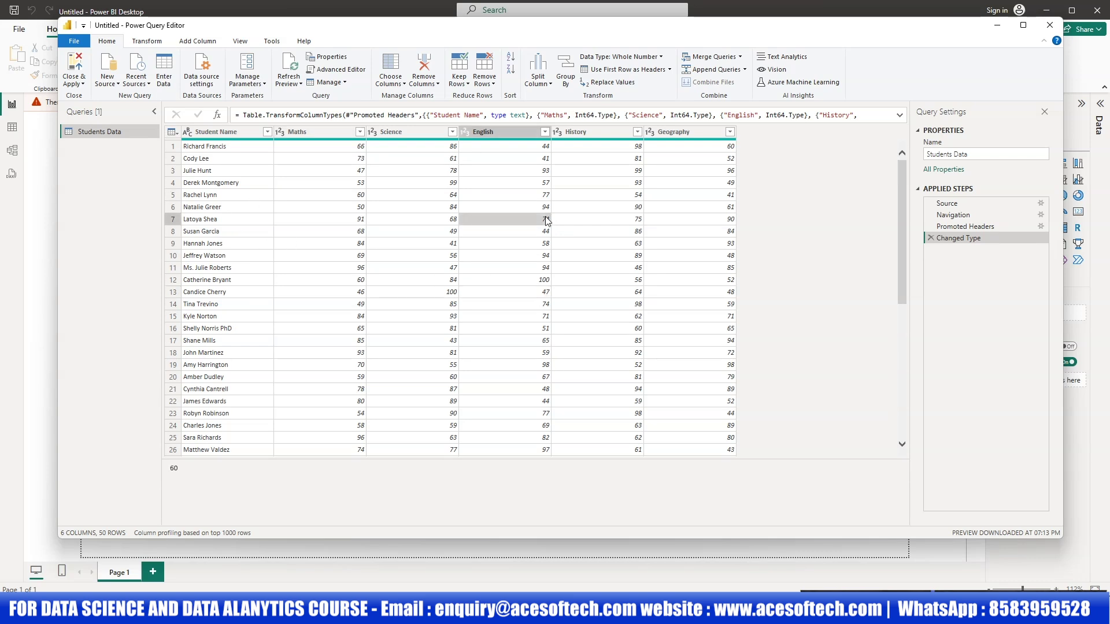
pyautogui.click(357, 208)
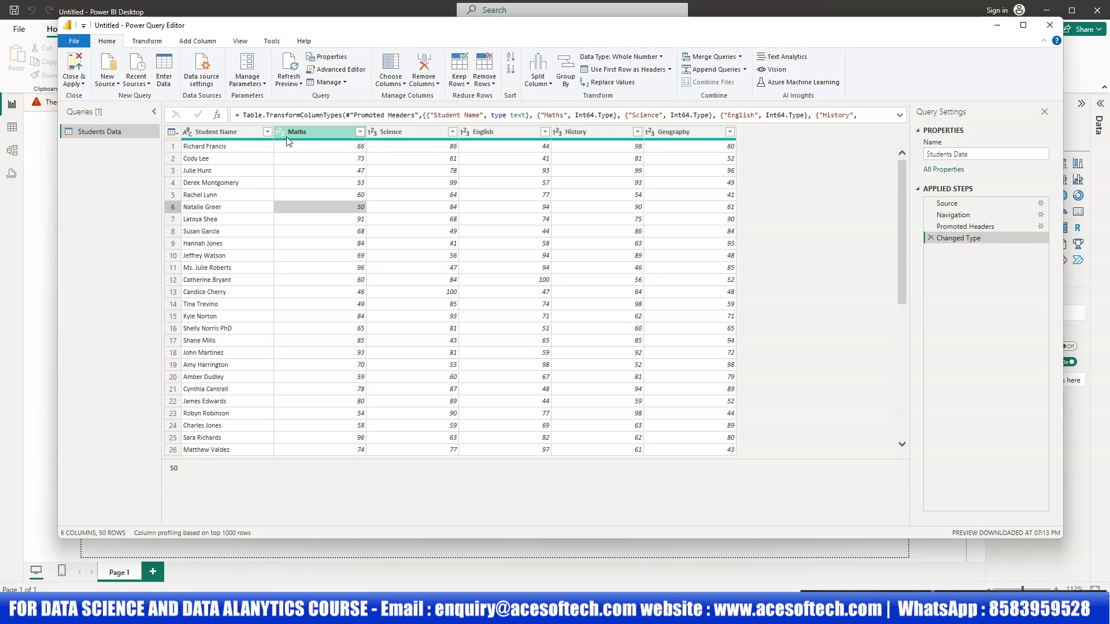
pyautogui.click(487, 230)
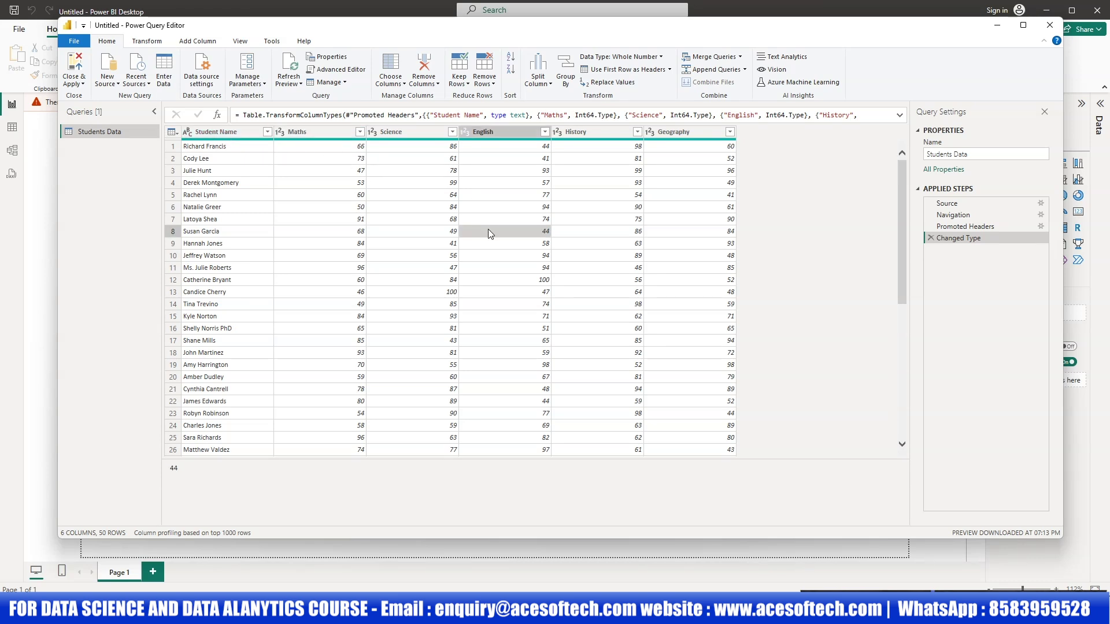
pyautogui.click(172, 132)
pyautogui.click(372, 184)
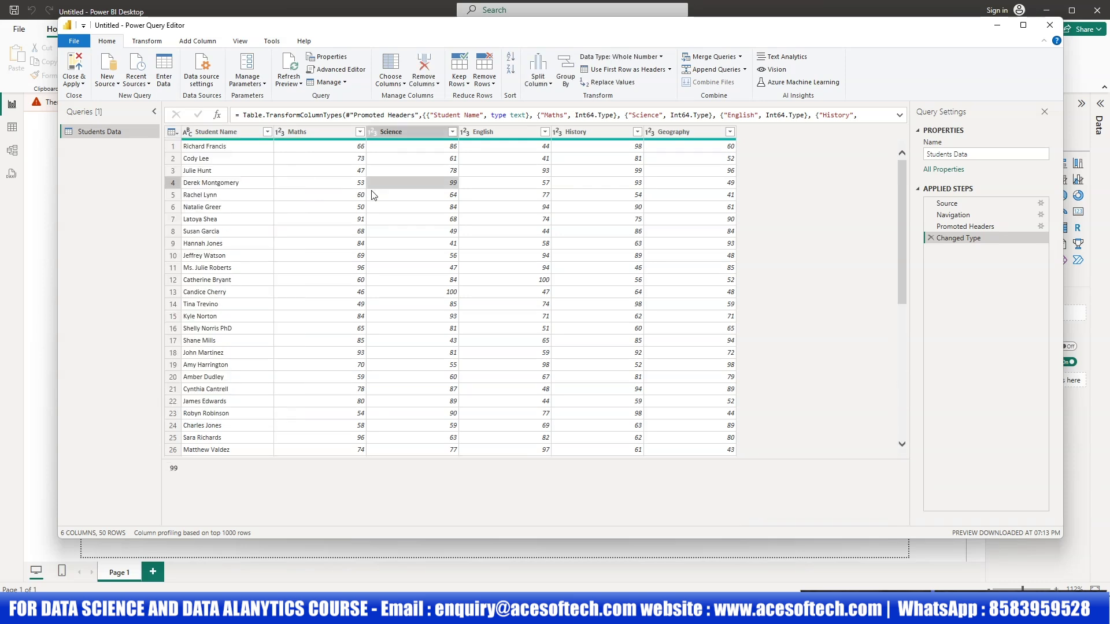
pyautogui.click(607, 220)
pyautogui.click(688, 197)
pyautogui.click(482, 218)
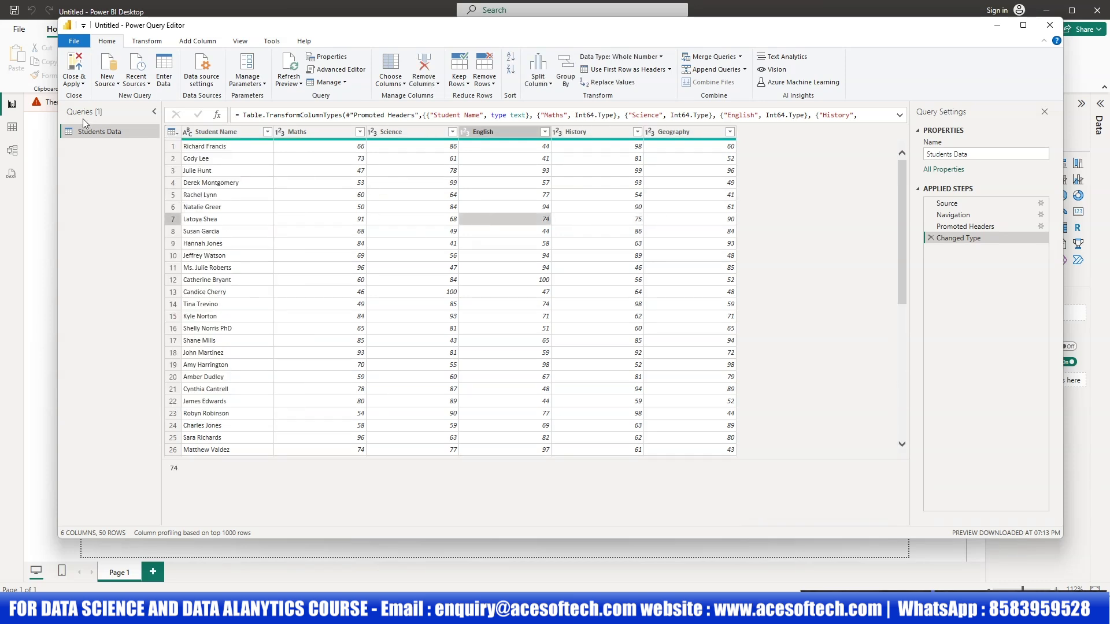
pyautogui.click(317, 181)
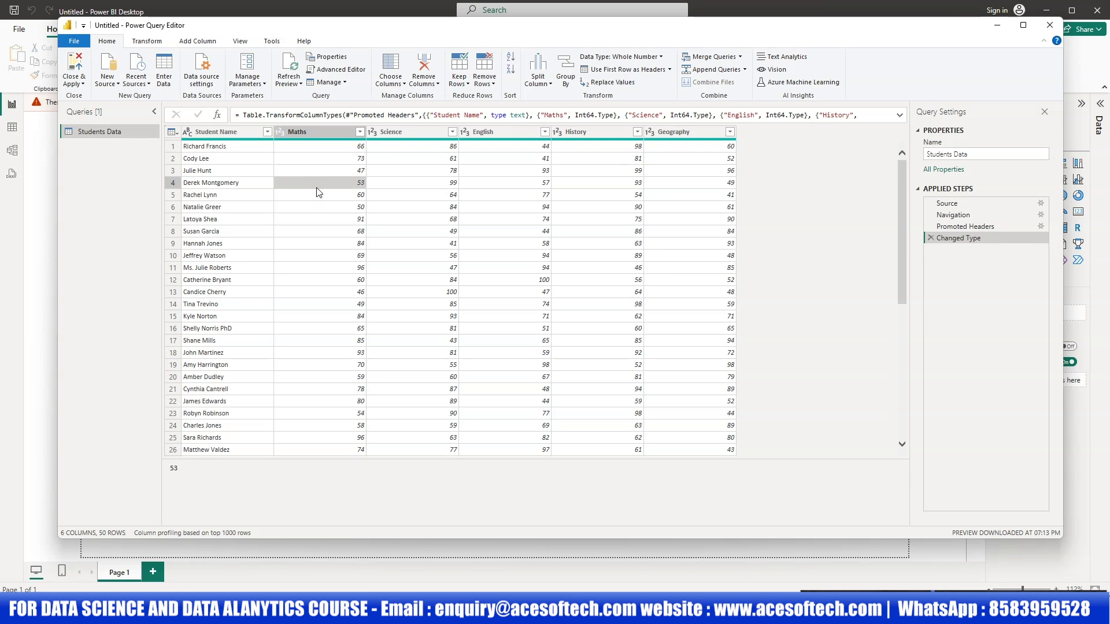
# Close the query editor, apply the changes to load the Students Data table, and expand its field list
pyautogui.click(74, 70)
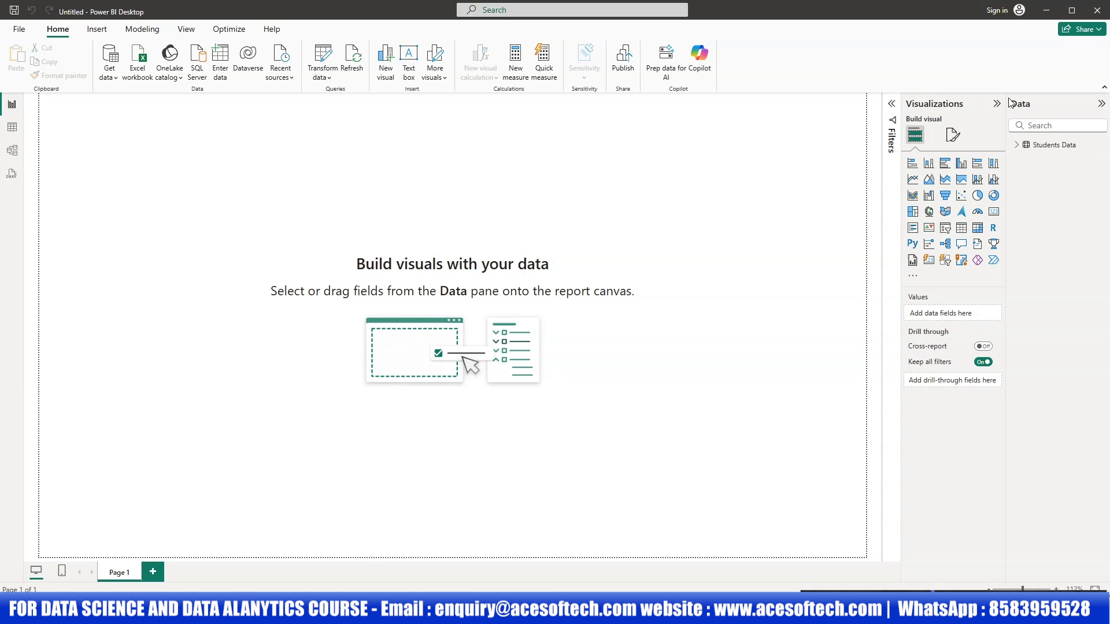
pyautogui.click(1020, 146)
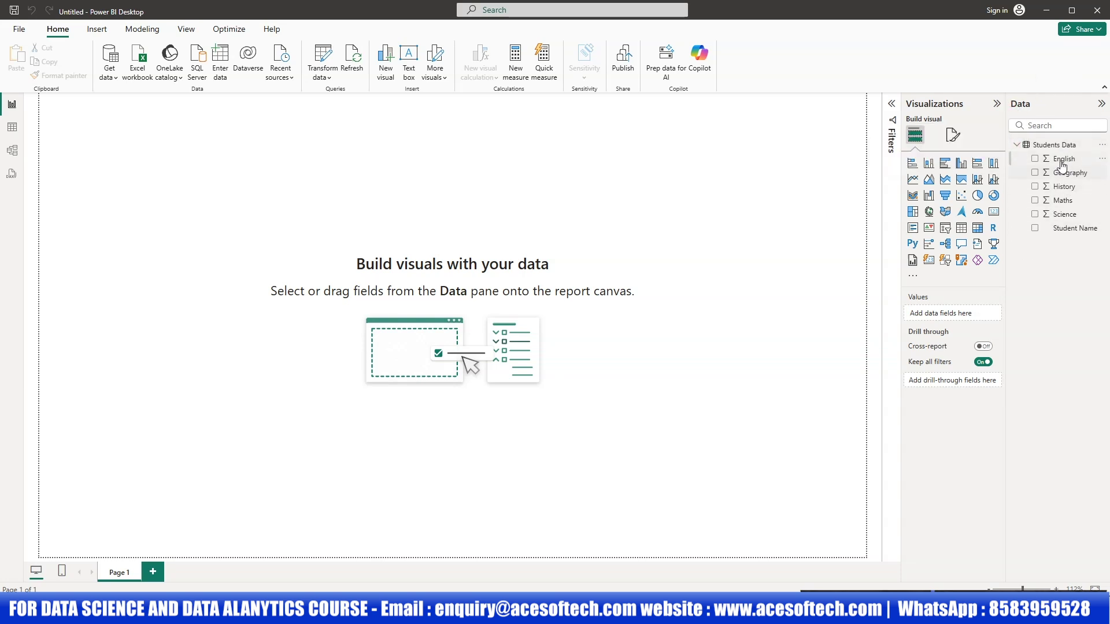
# Create a clustered column chart from the English, Geography, History and Science fields
pyautogui.click(1036, 160)
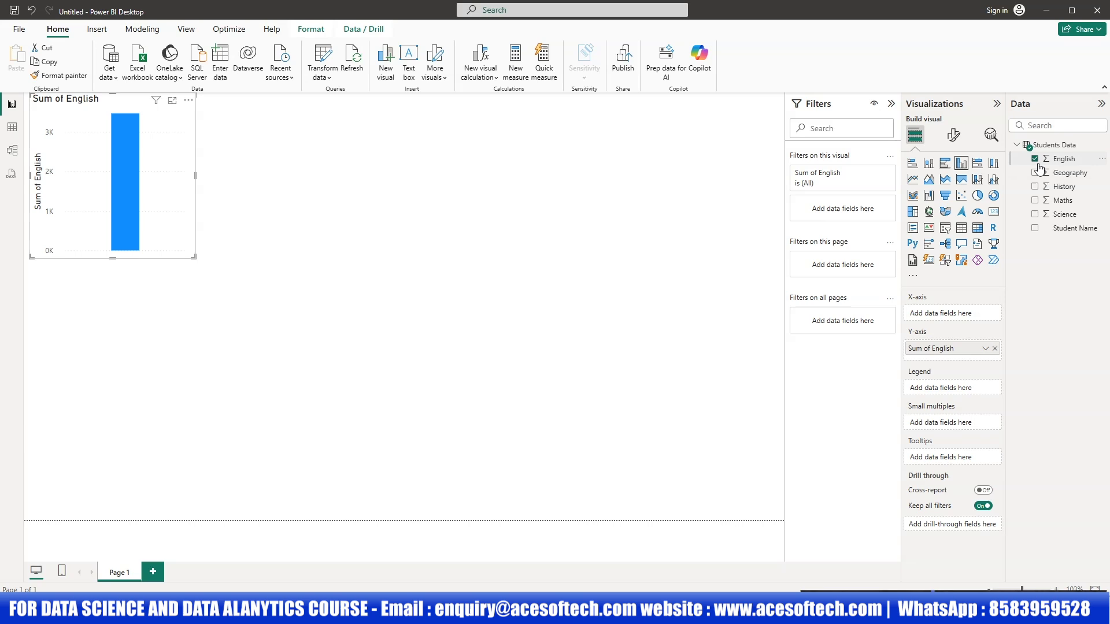
pyautogui.click(1035, 173)
pyautogui.click(1035, 186)
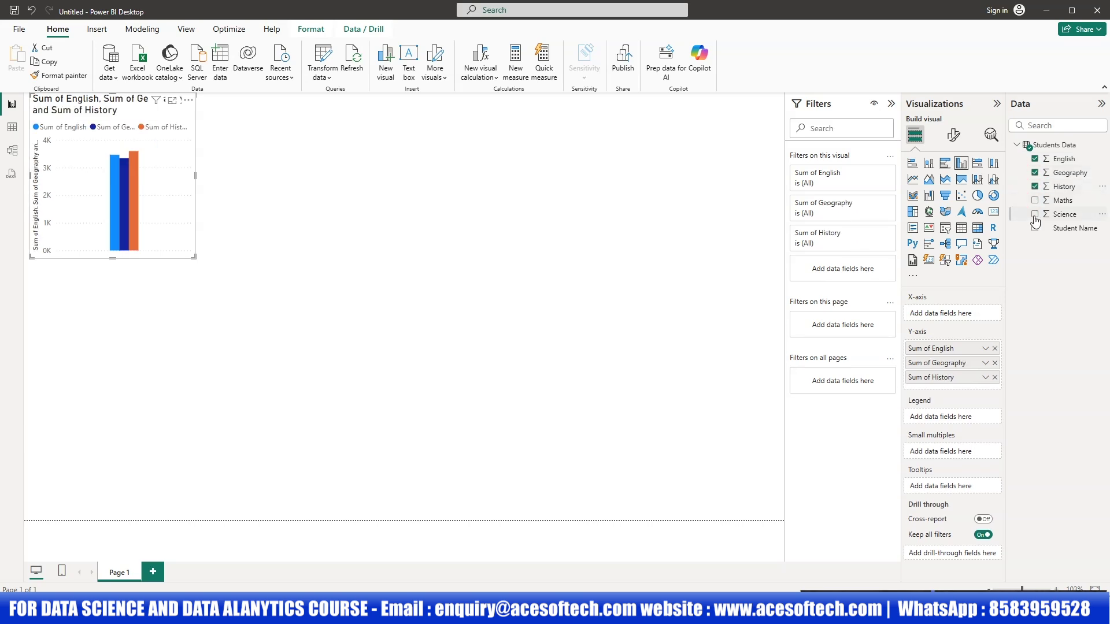
pyautogui.click(1035, 214)
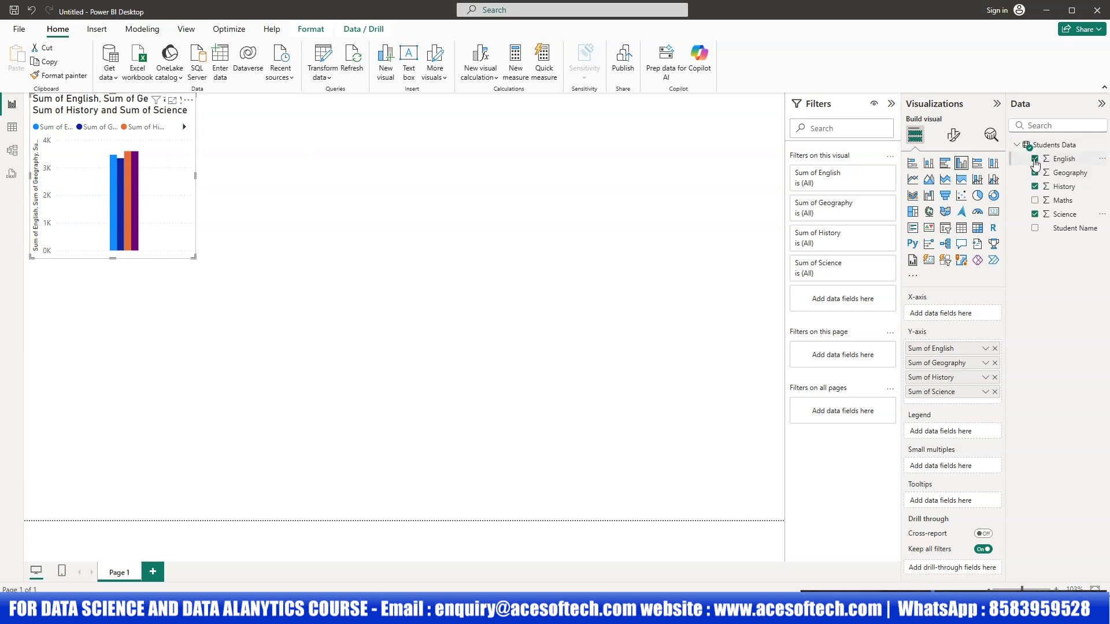
# Remove the English, Geography, History and Science fields from the column chart
pyautogui.click(1035, 159)
pyautogui.click(1038, 172)
pyautogui.click(1035, 186)
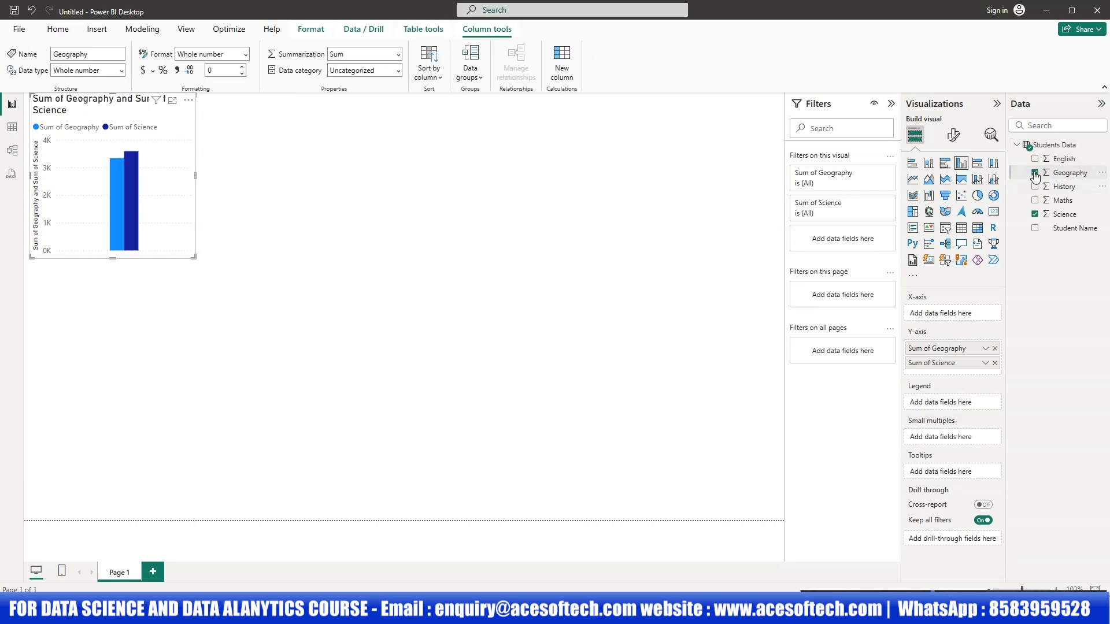
pyautogui.click(1035, 173)
pyautogui.click(1035, 210)
pyautogui.click(1034, 215)
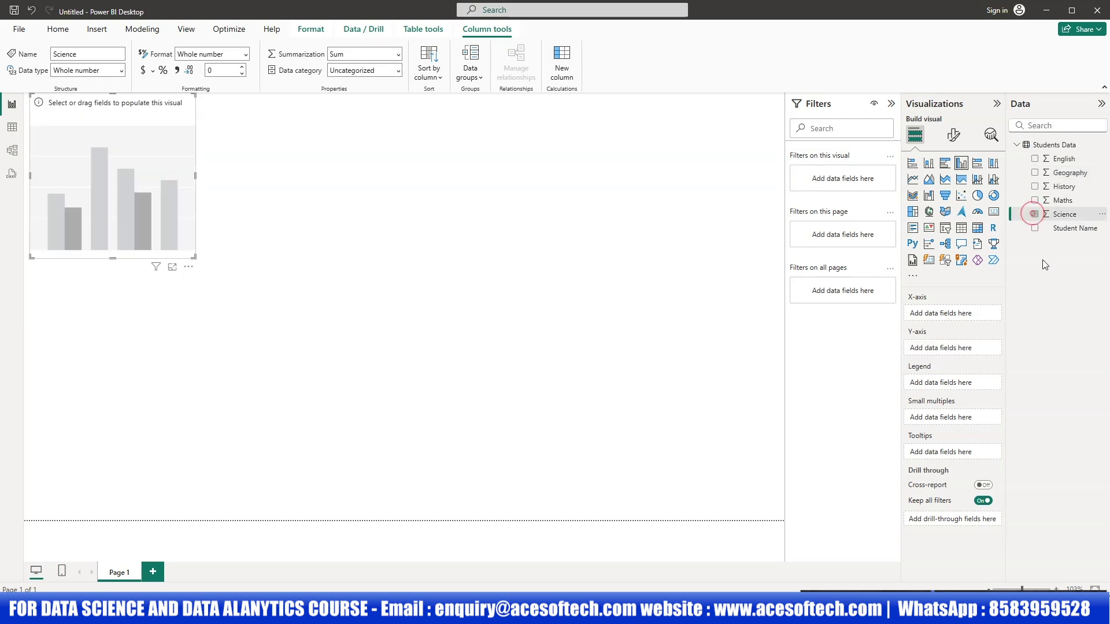
# Collapse the field list, delete the empty column chart from the report page, and display the Students Data rows in table view
pyautogui.click(1017, 145)
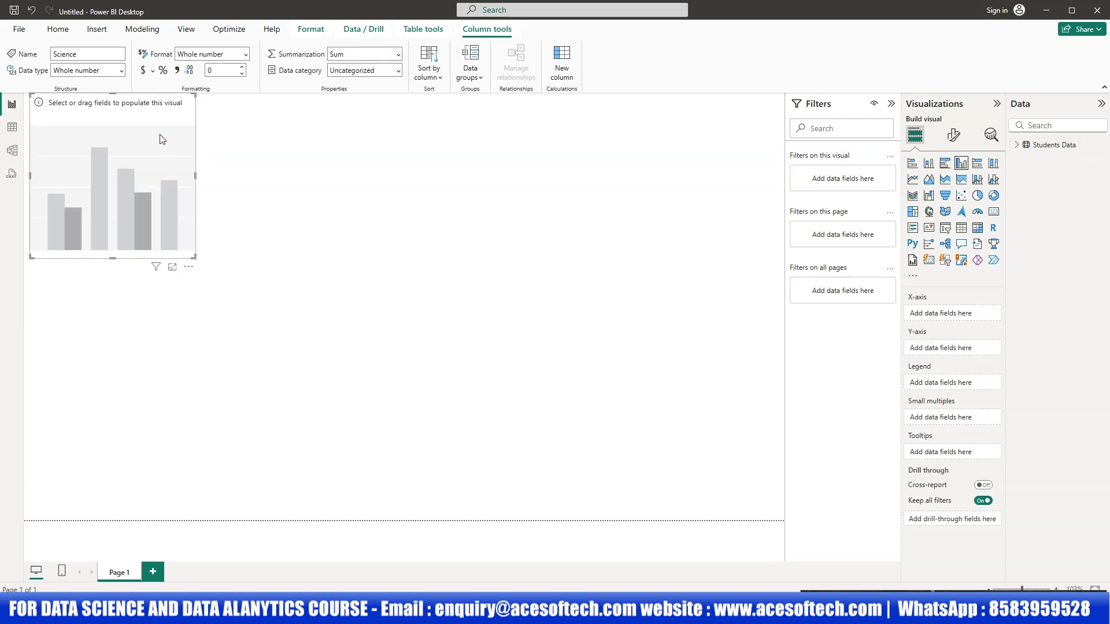
pyautogui.press('Delete')
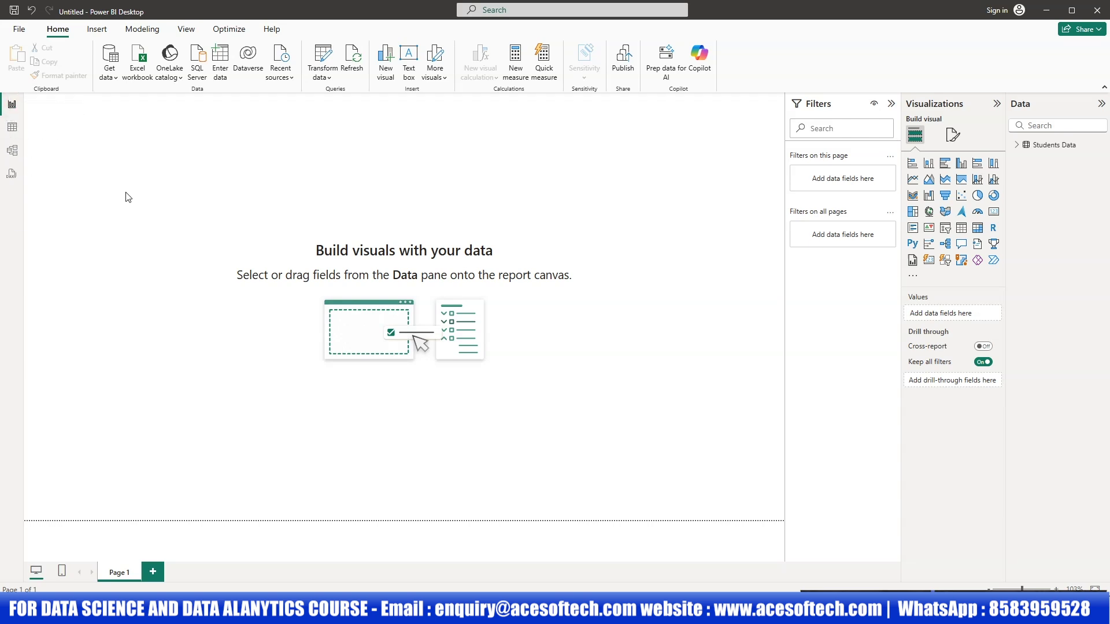
pyautogui.click(12, 129)
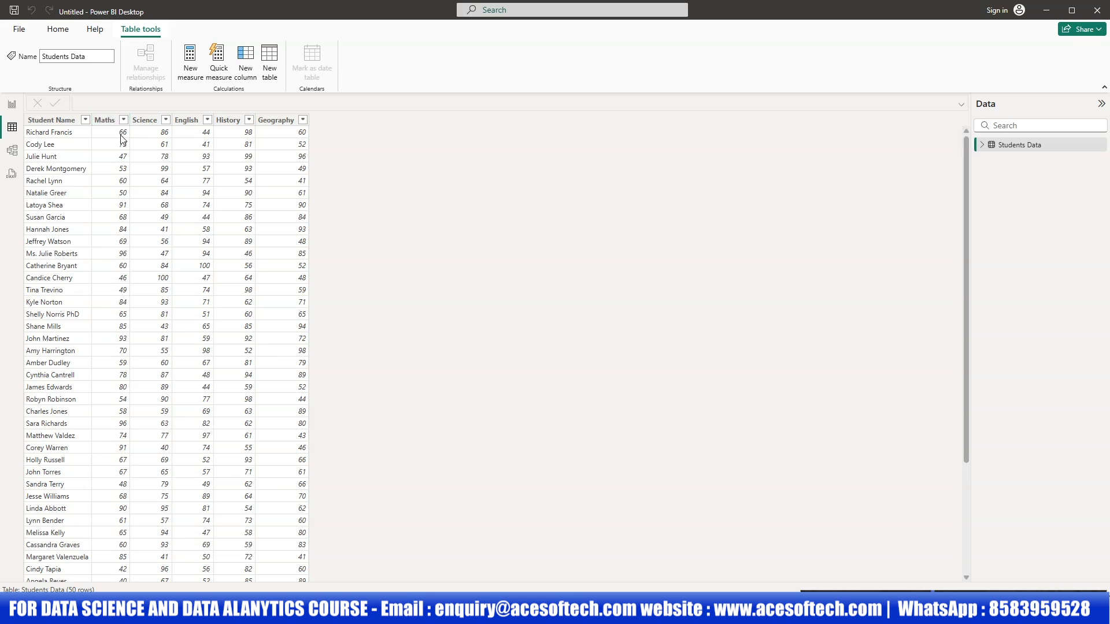
pyautogui.click(160, 120)
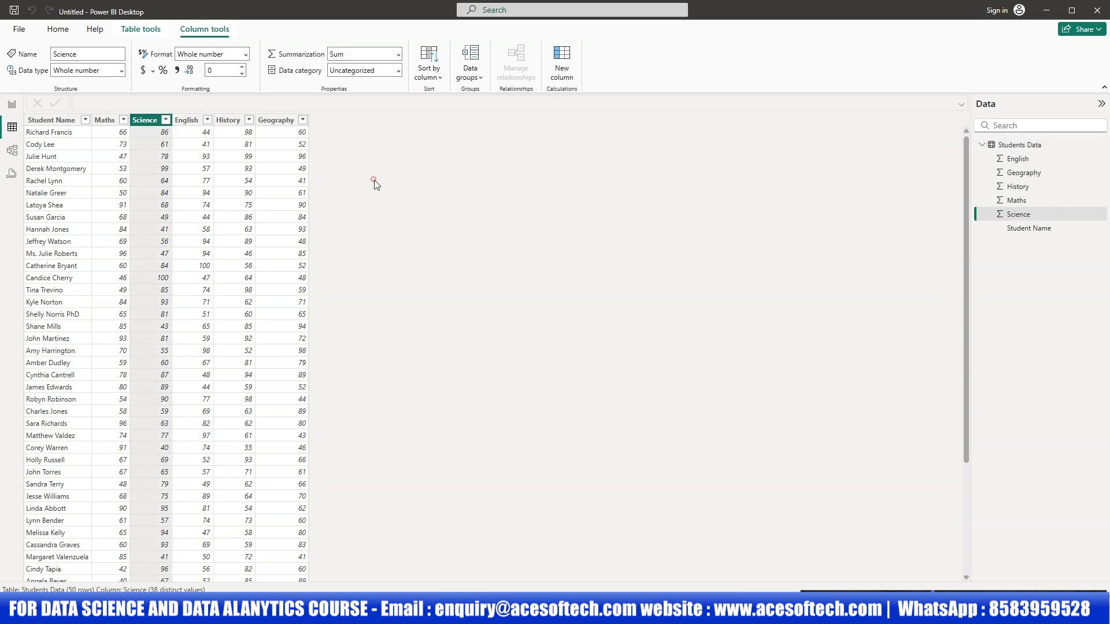
# Filter the Student Name column to exclude a consecutive run of students beginning with the second name in the alphabetical list
pyautogui.click(86, 121)
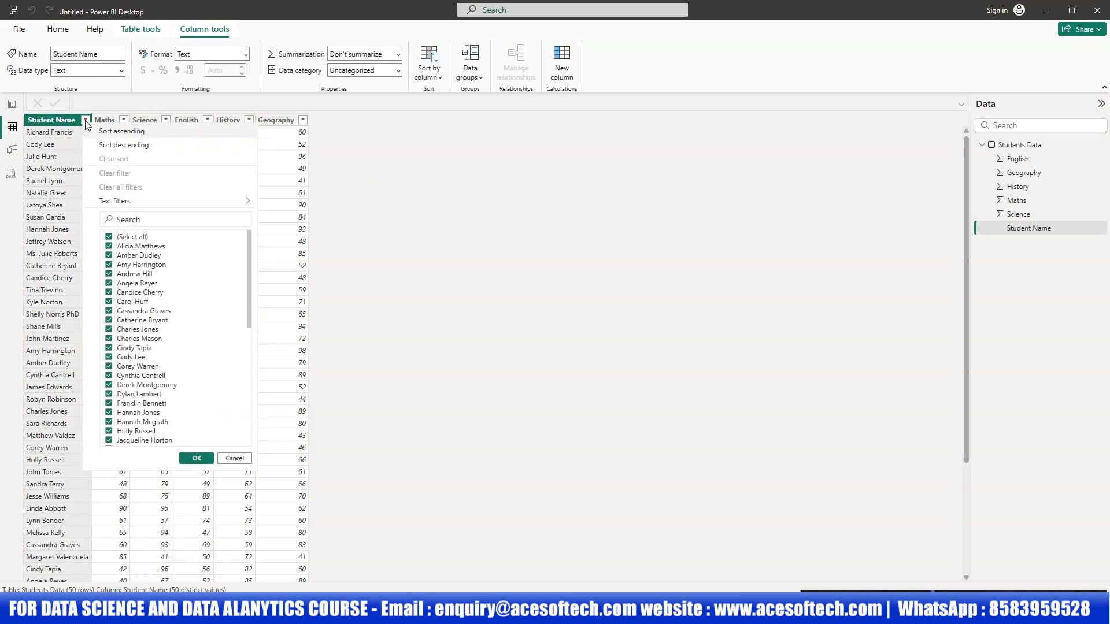
pyautogui.click(109, 255)
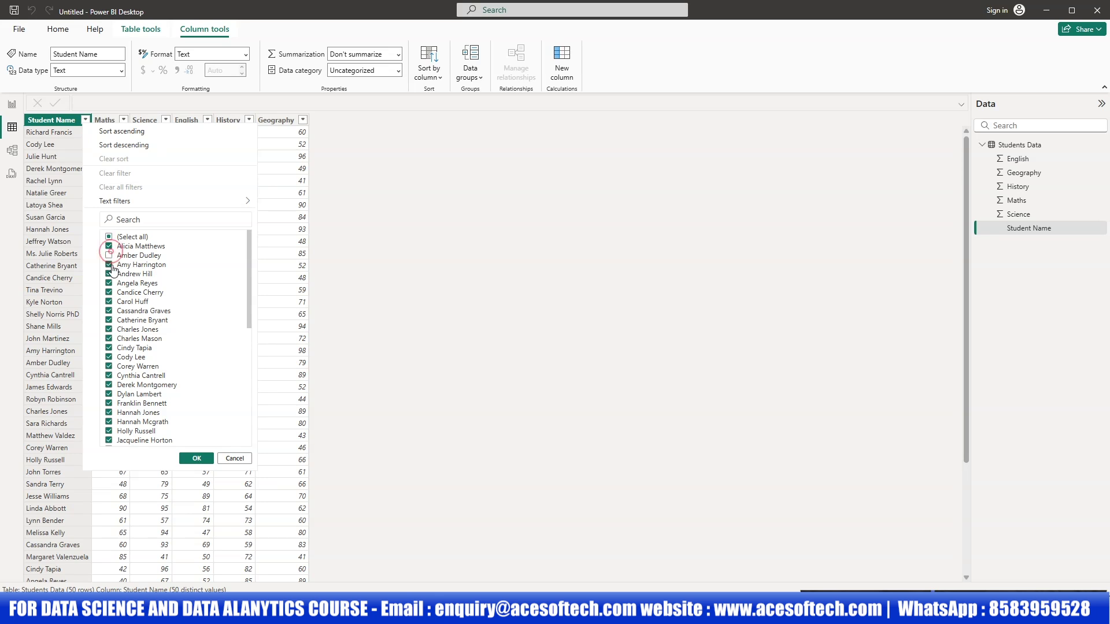
pyautogui.click(109, 264)
pyautogui.click(109, 274)
pyautogui.click(109, 283)
pyautogui.click(109, 292)
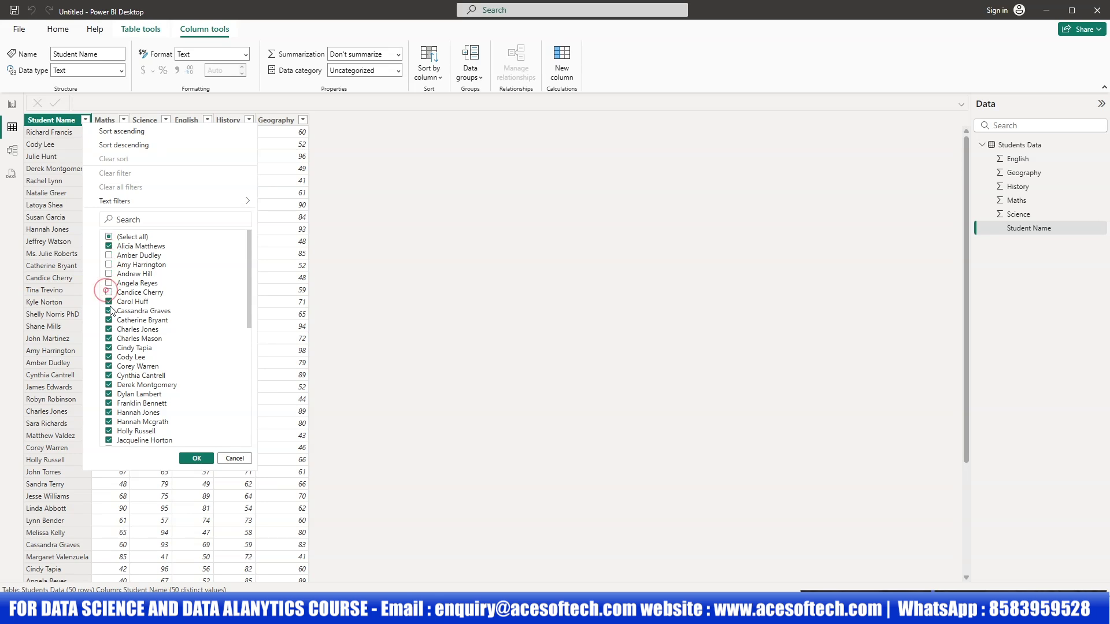
pyautogui.click(109, 301)
pyautogui.scroll(-5, 111, 335)
pyautogui.scroll(6, 110, 332)
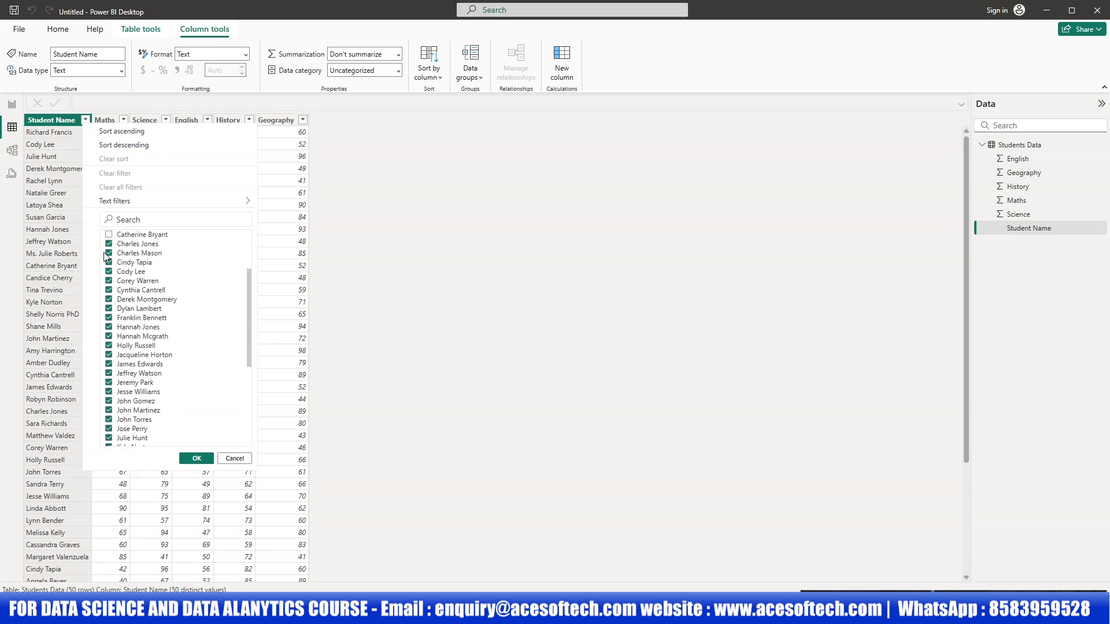
# Exclude several more students scattered through the rest of the Student Name list and apply the filter
pyautogui.click(109, 243)
pyautogui.click(109, 253)
pyautogui.click(108, 280)
pyautogui.click(106, 318)
pyautogui.click(108, 363)
pyautogui.click(108, 382)
pyautogui.click(110, 401)
pyautogui.scroll(-3, 117, 393)
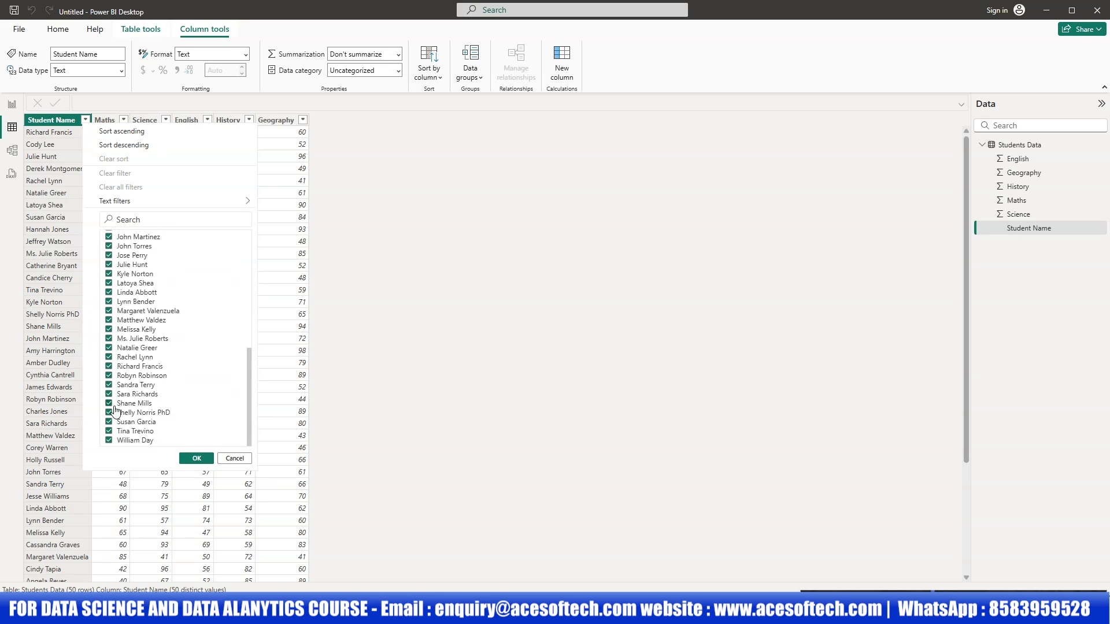
pyautogui.click(109, 366)
pyautogui.click(109, 311)
pyautogui.click(109, 282)
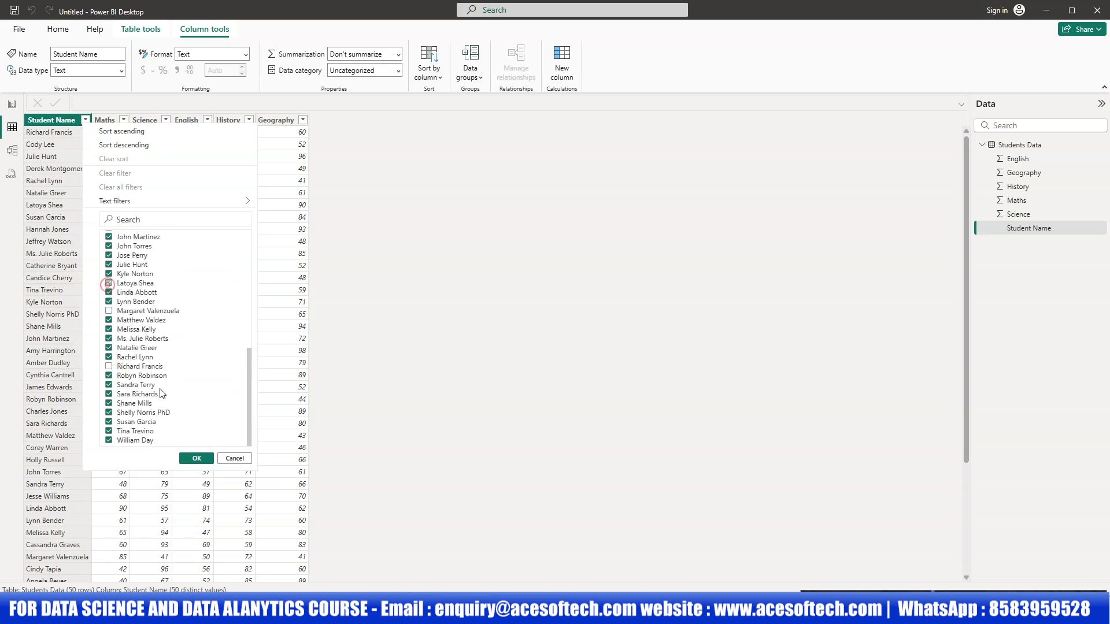
pyautogui.click(195, 459)
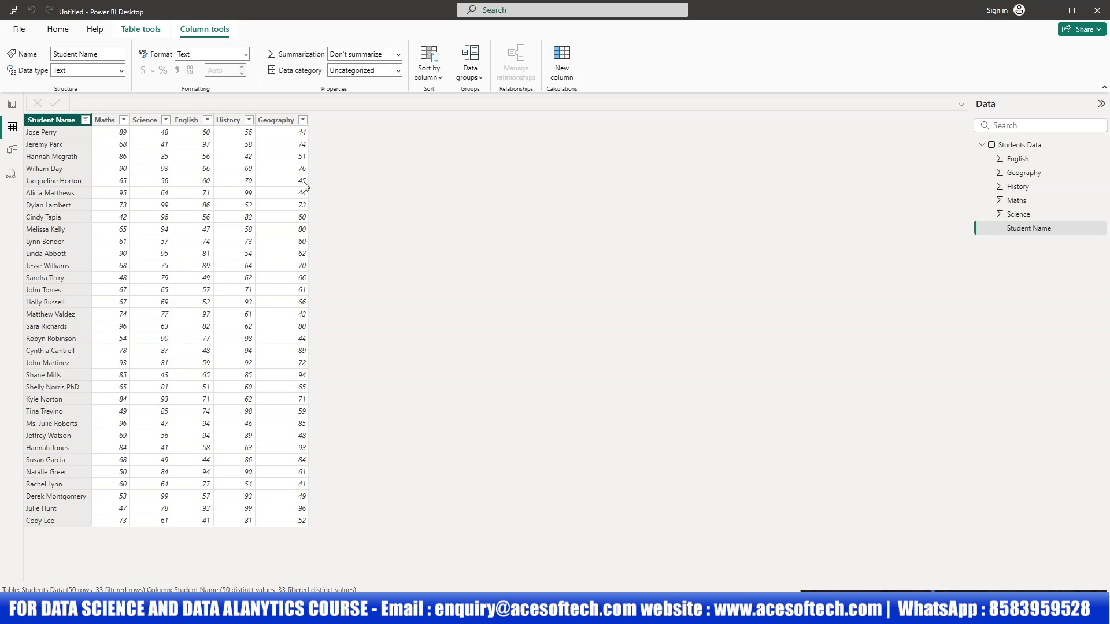
# Sort the filtered Students Data table by Maths in ascending order
pyautogui.click(123, 120)
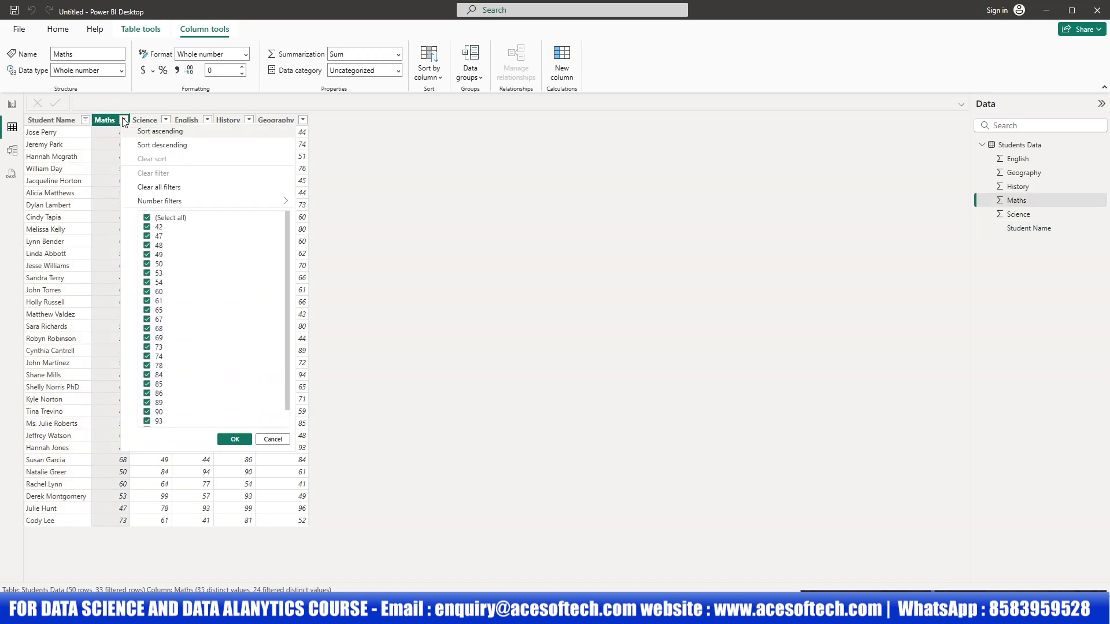
pyautogui.click(158, 131)
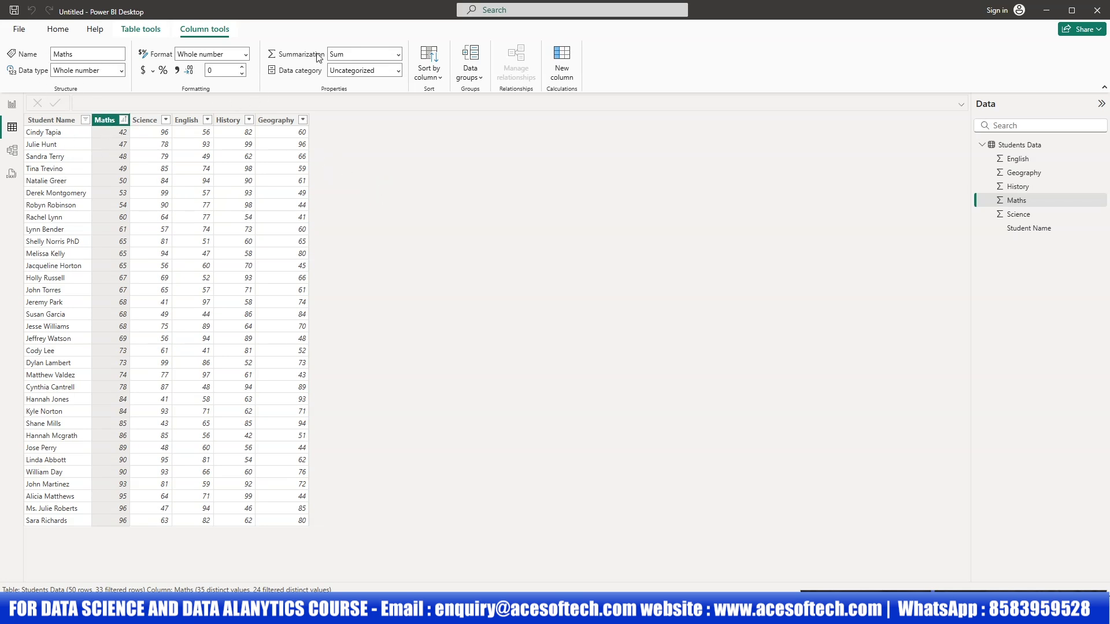
pyautogui.click(427, 163)
# Show the model view and enlarge the Students Data card slightly in width and height to fit all its fields
pyautogui.click(12, 150)
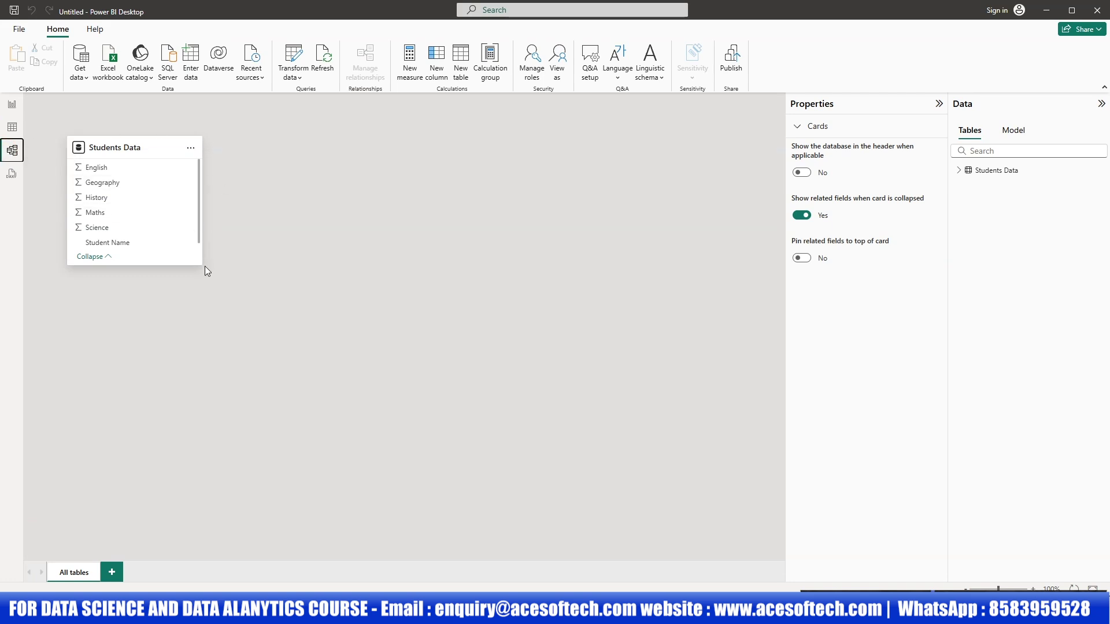
pyautogui.moveTo(202, 261); pyautogui.dragTo(224, 304)
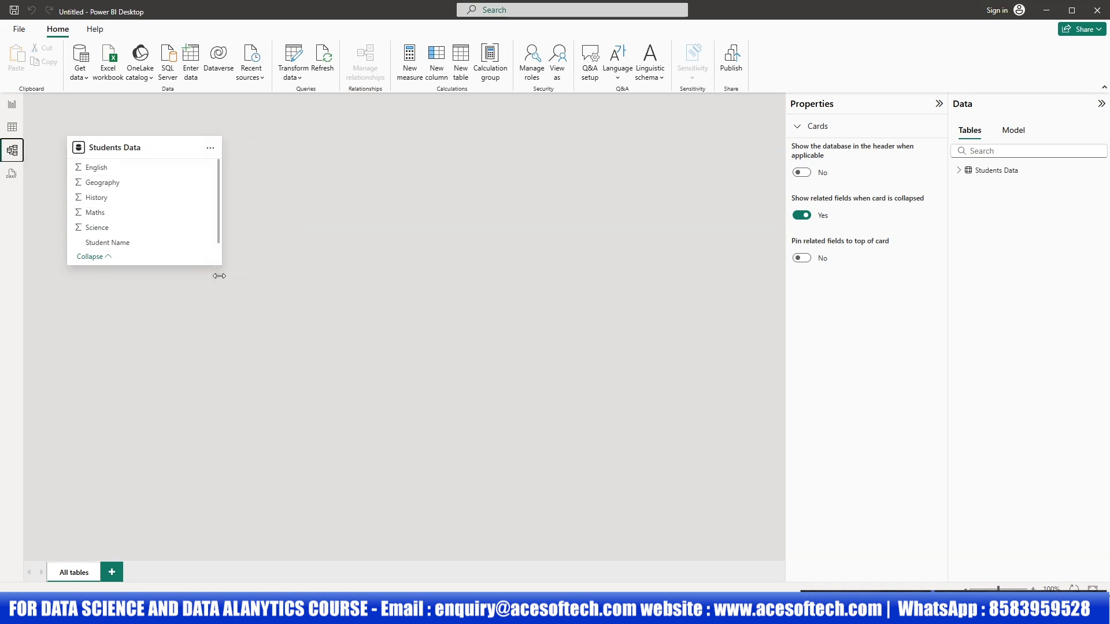
pyautogui.moveTo(221, 265)
pyautogui.mouseDown()
pyautogui.moveTo(287, 344)
pyautogui.moveTo(256, 290)
pyautogui.moveTo(241, 279)
pyautogui.moveTo(212, 284)
pyautogui.mouseUp()
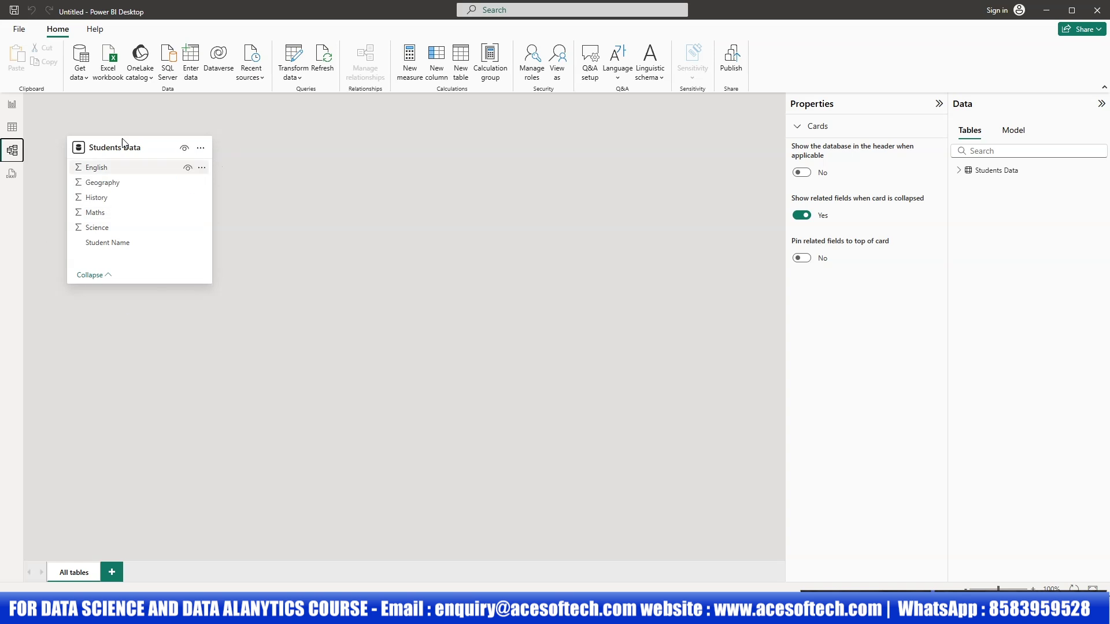
# Open the DAX query view, start its introductory tour, and advance past the DAX query editor tip
pyautogui.click(12, 126)
pyautogui.click(10, 175)
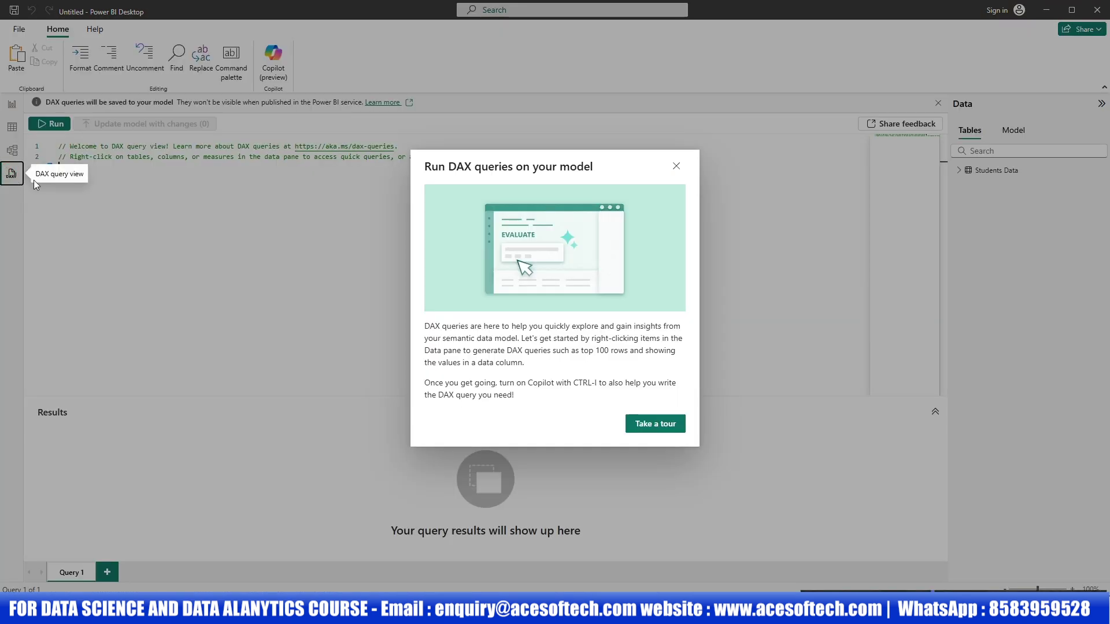
pyautogui.click(642, 423)
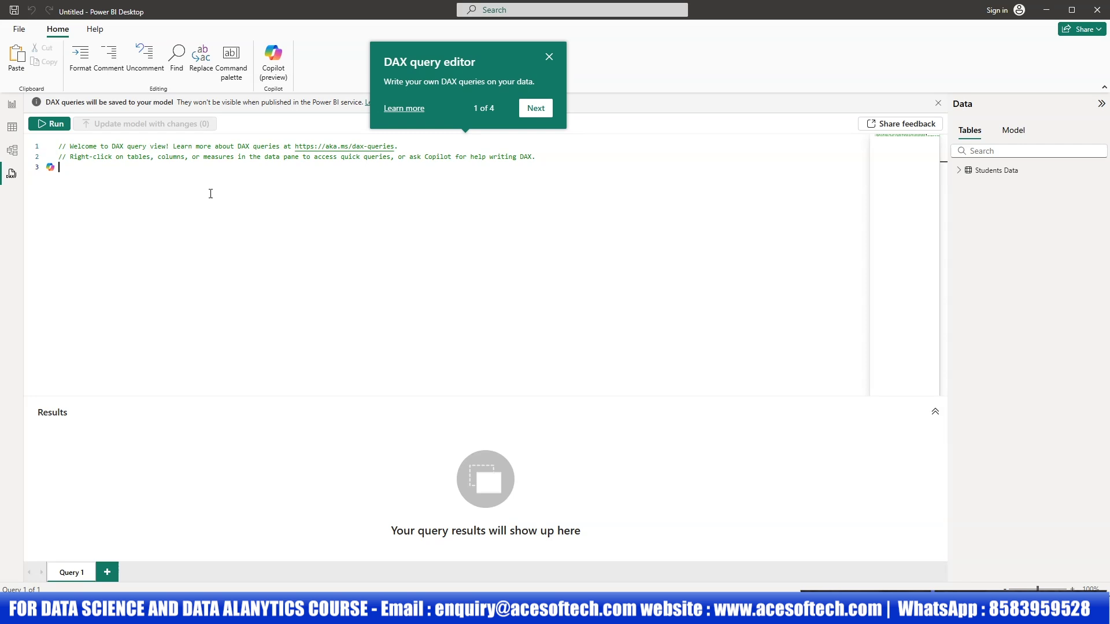
pyautogui.click(542, 111)
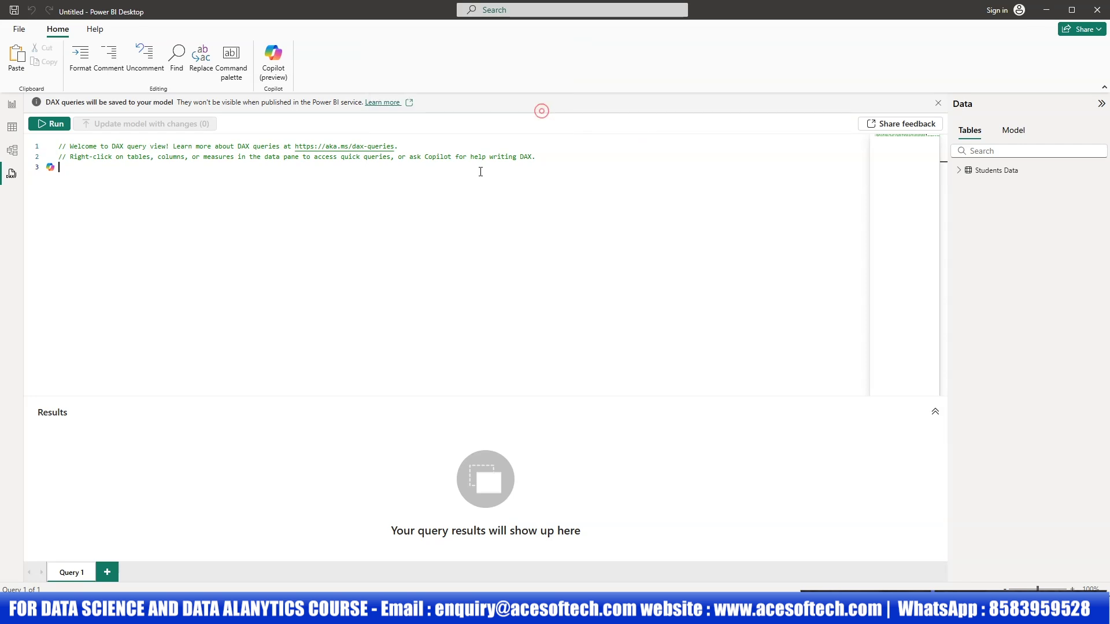
# Return to the table view of Students Data and select the first Student Name cell
pyautogui.click(12, 126)
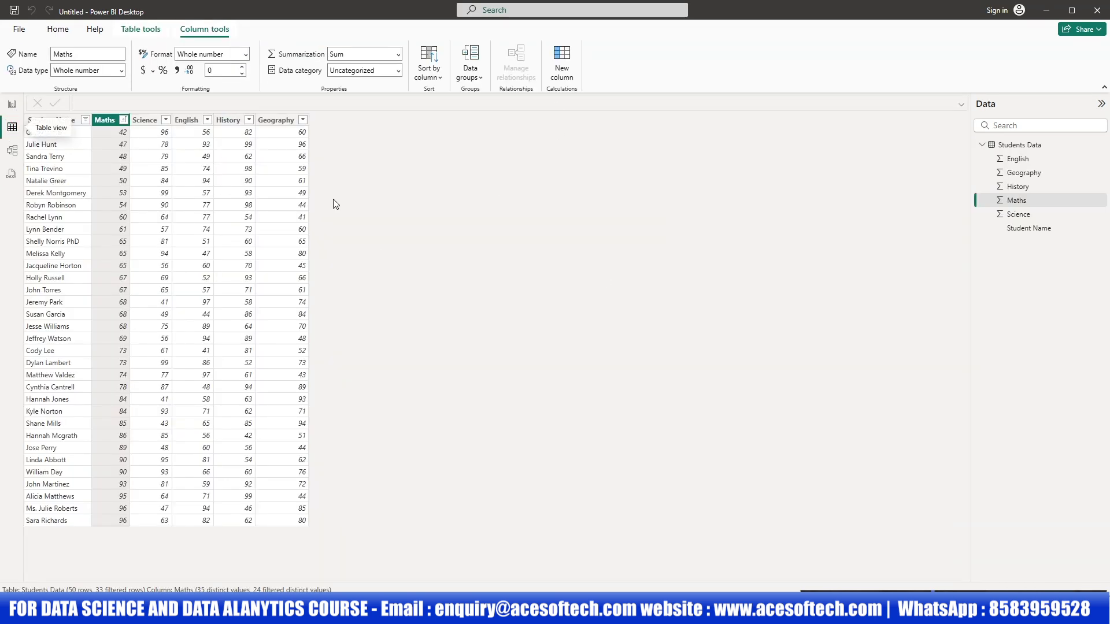
pyautogui.click(502, 211)
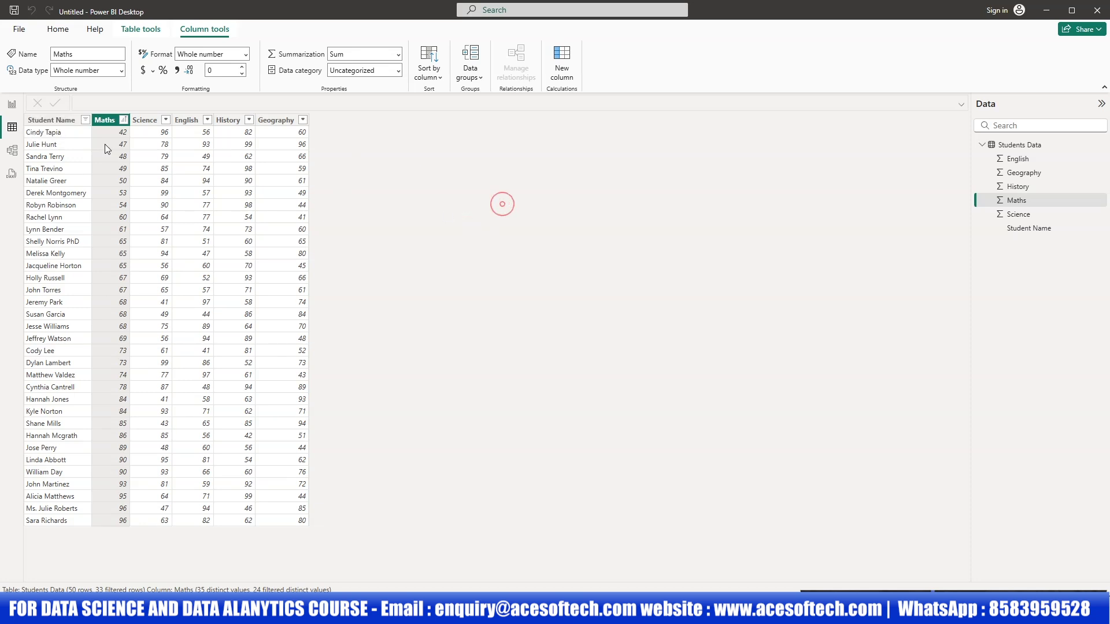
pyautogui.click(46, 133)
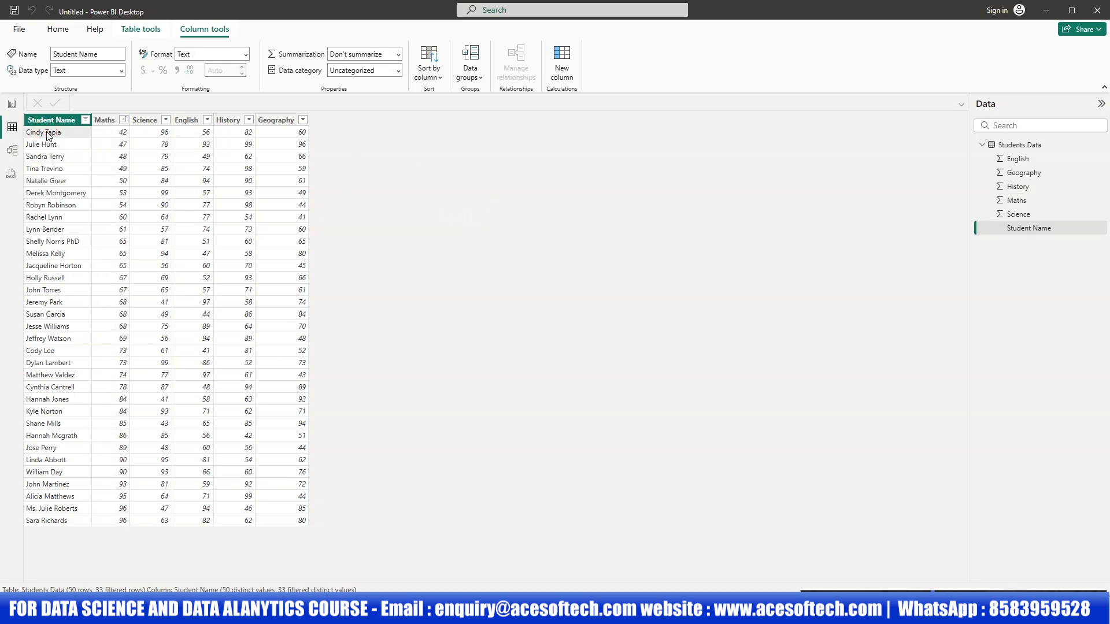
pyautogui.click(389, 224)
# Start saving the report to this device, and create and open a new folder named powerBI on the Desktop
pyautogui.click(16, 30)
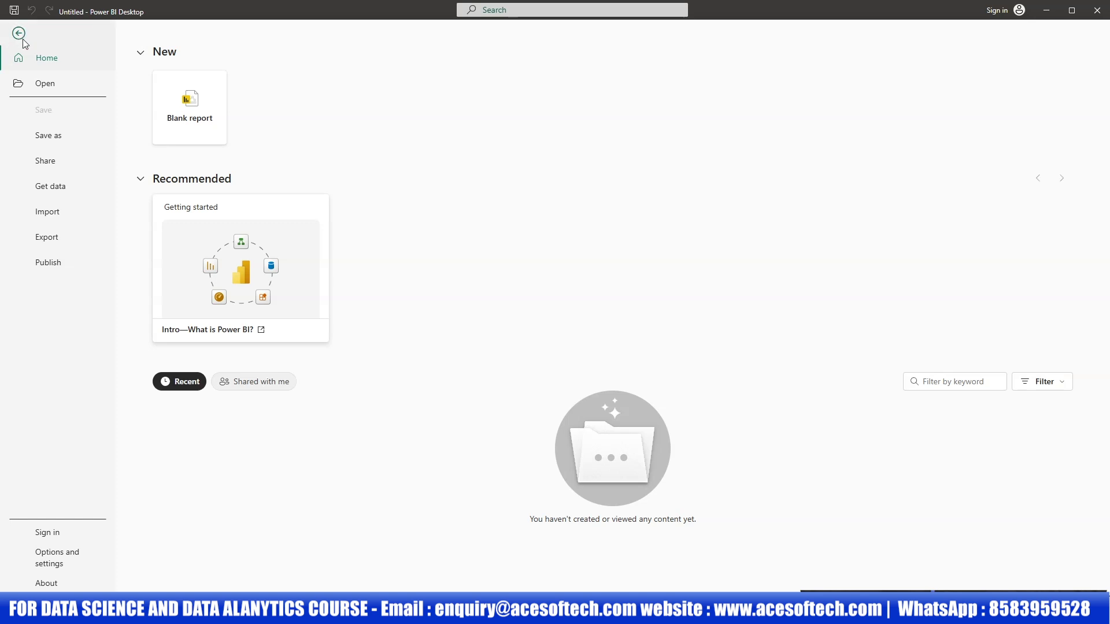
pyautogui.click(19, 34)
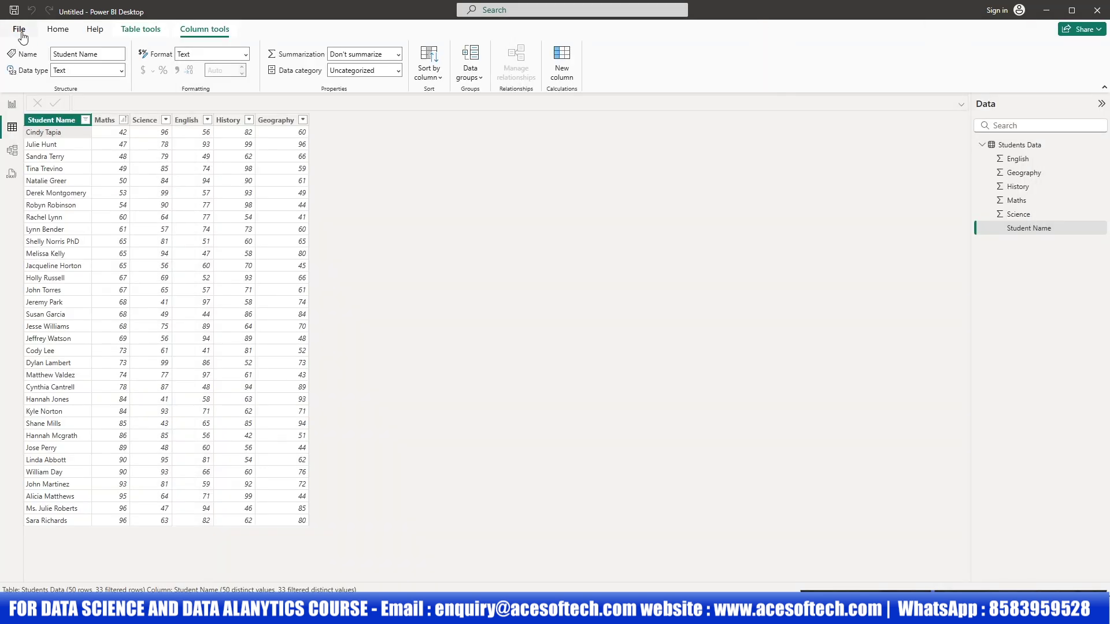
pyautogui.click(17, 33)
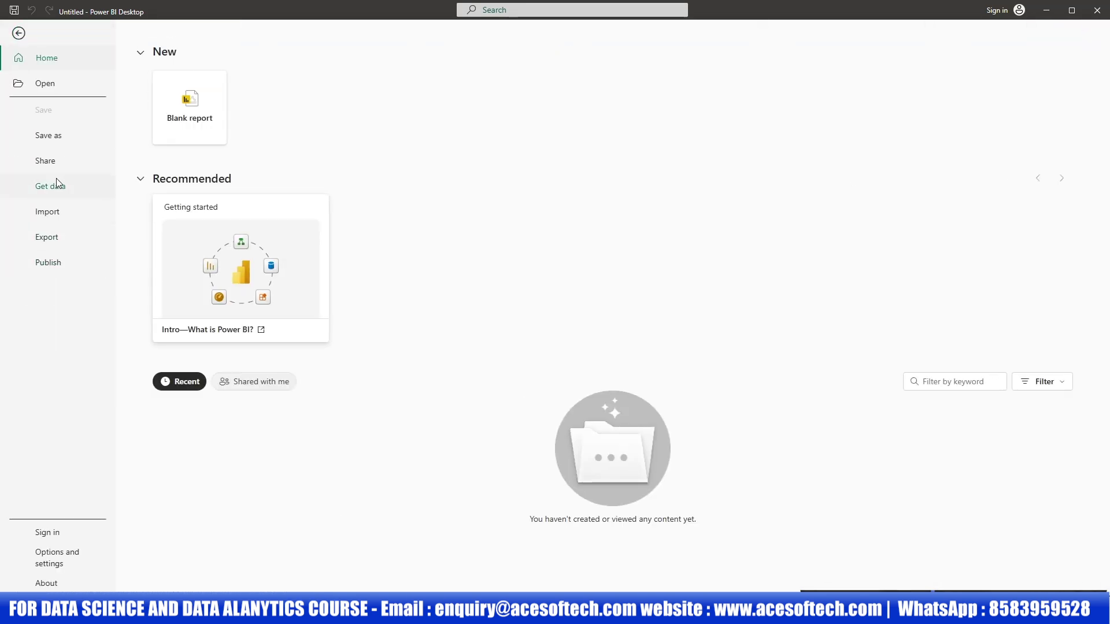
pyautogui.click(71, 136)
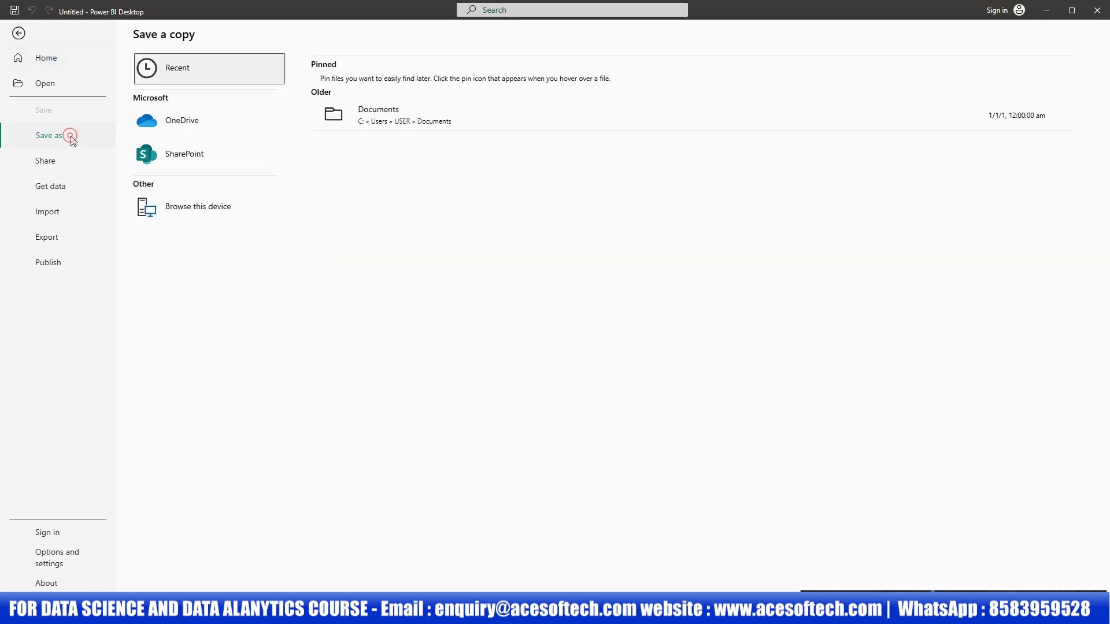
pyautogui.click(179, 207)
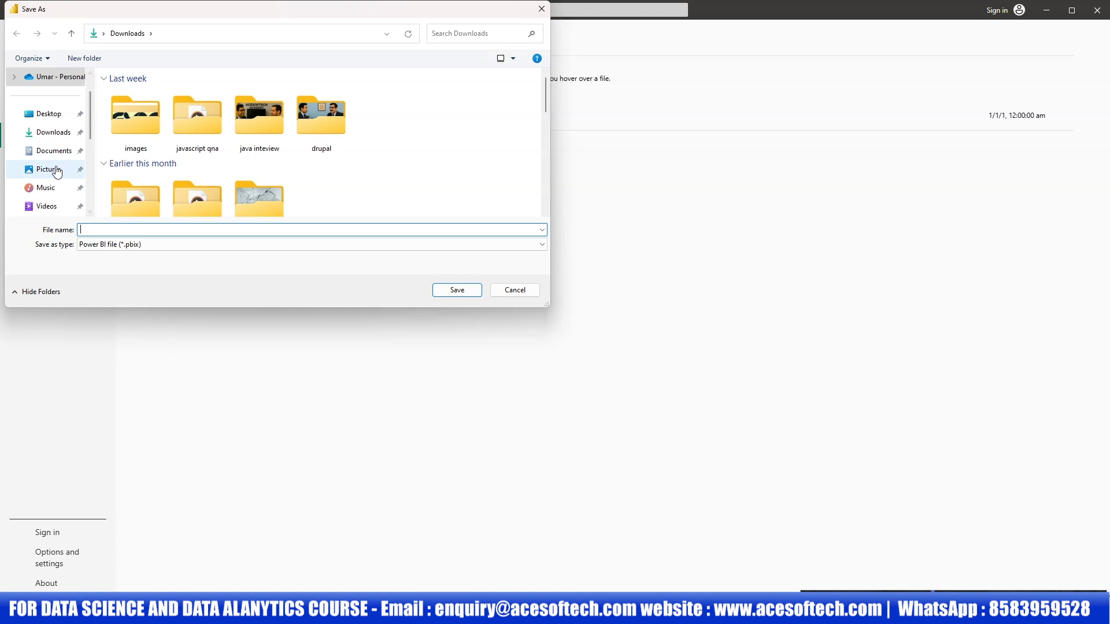
pyautogui.click(45, 114)
pyautogui.rightClick(274, 180)
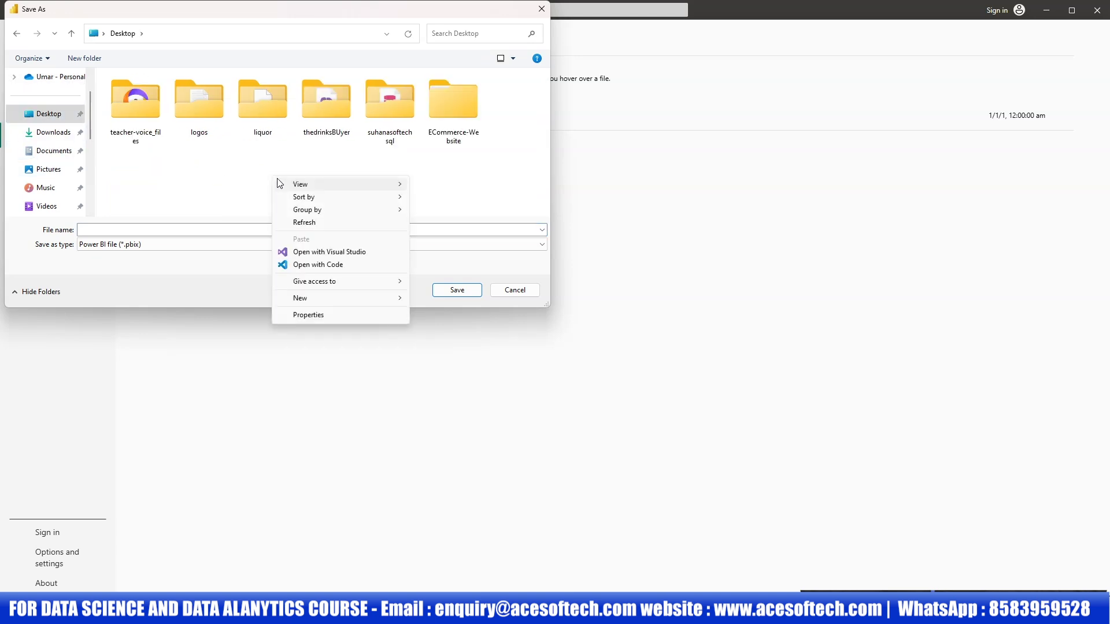
pyautogui.moveTo(347, 297)
pyautogui.click(437, 299)
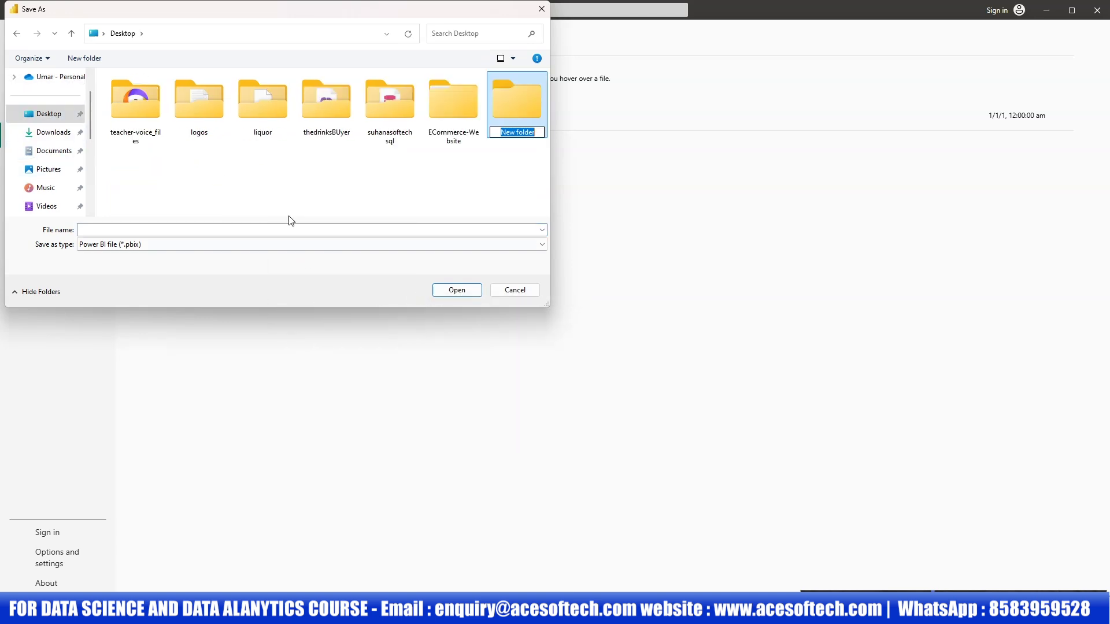
pyautogui.write('powerBI')
pyautogui.press('Return')
pyautogui.press('Return')
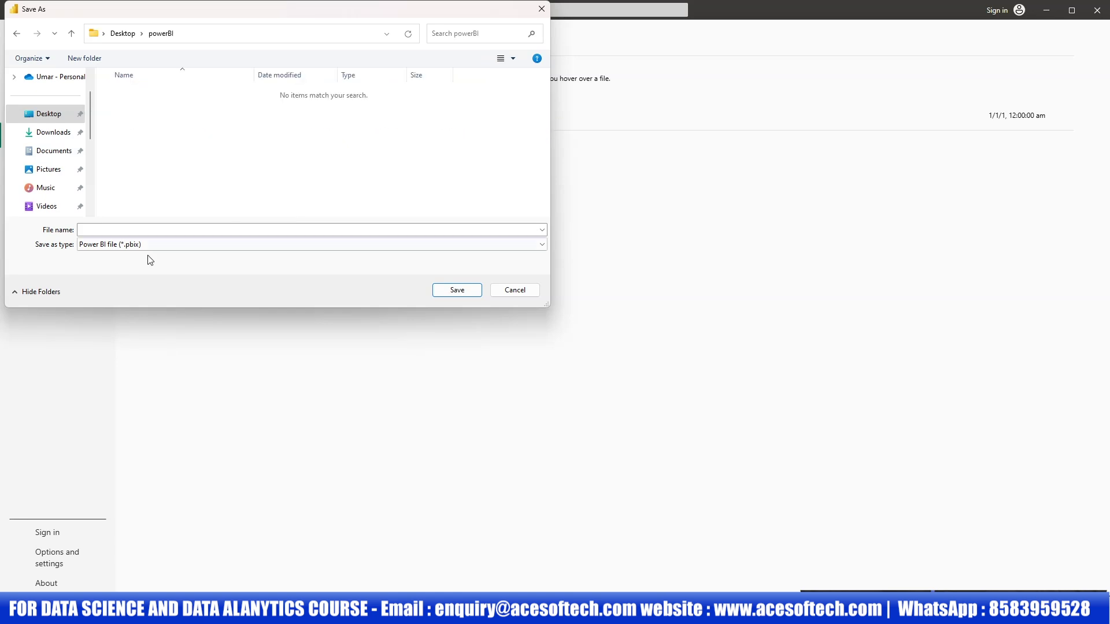
# Save the report in the powerBI folder as a Power BI file named first
pyautogui.click(135, 231)
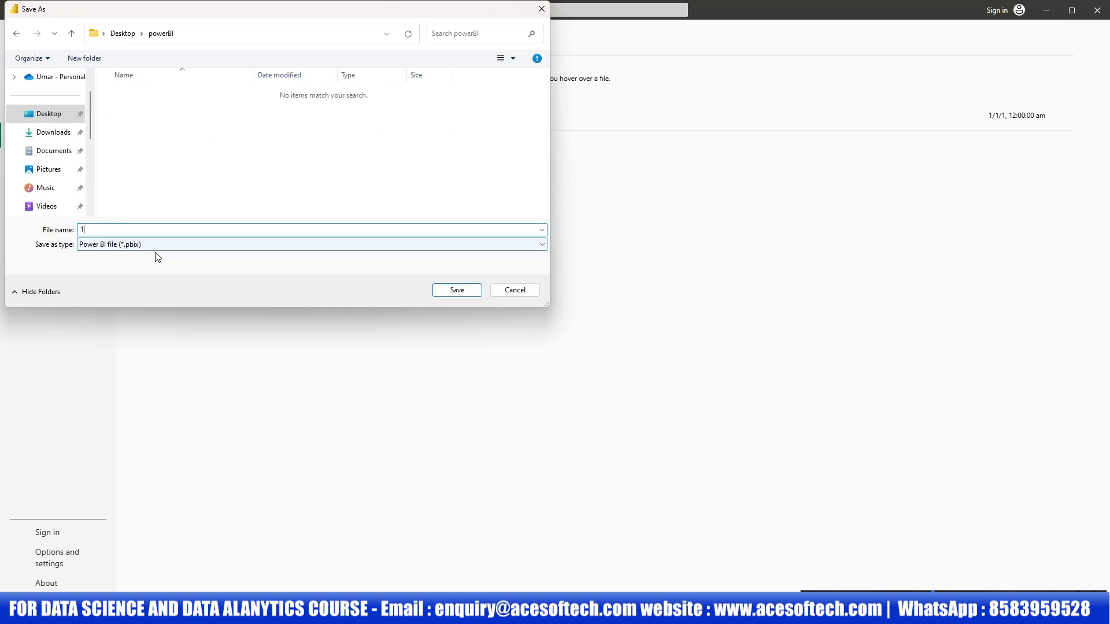
pyautogui.moveTo(109, 228); pyautogui.dragTo(75, 230)
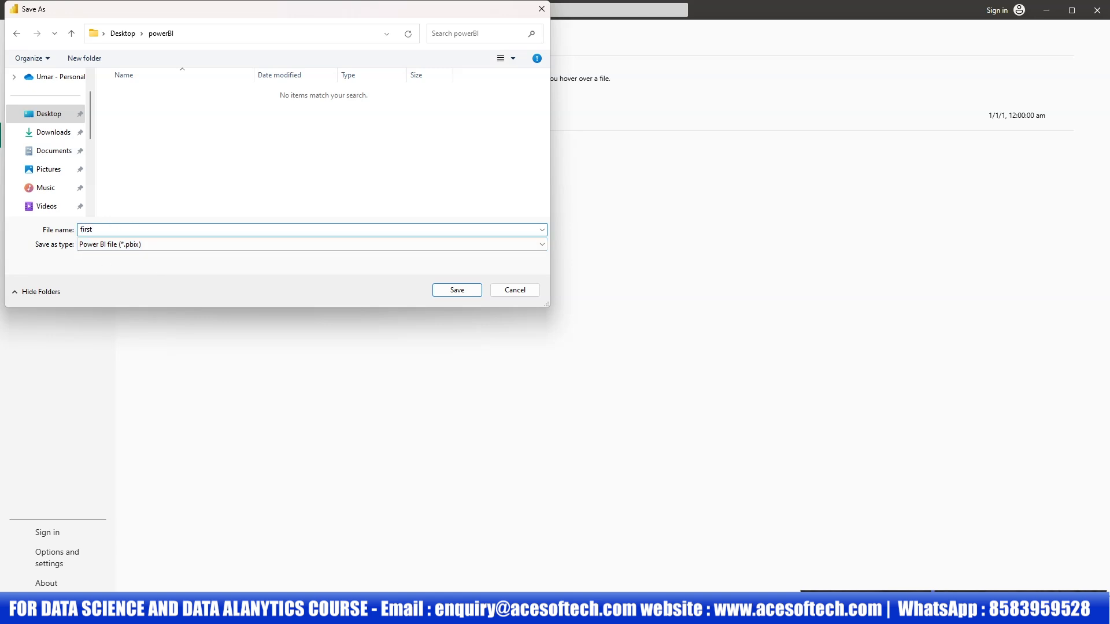
pyautogui.click(450, 292)
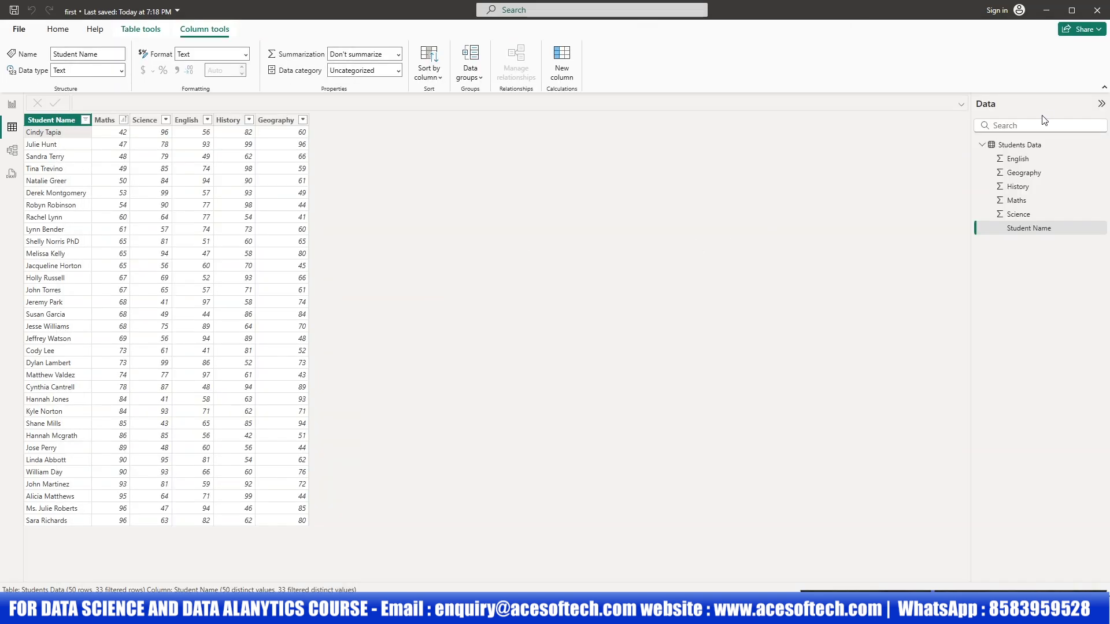
# Close the report window, search the computer for powerb, and launch Power BI Desktop again
pyautogui.click(1098, 7)
pyautogui.press('super')
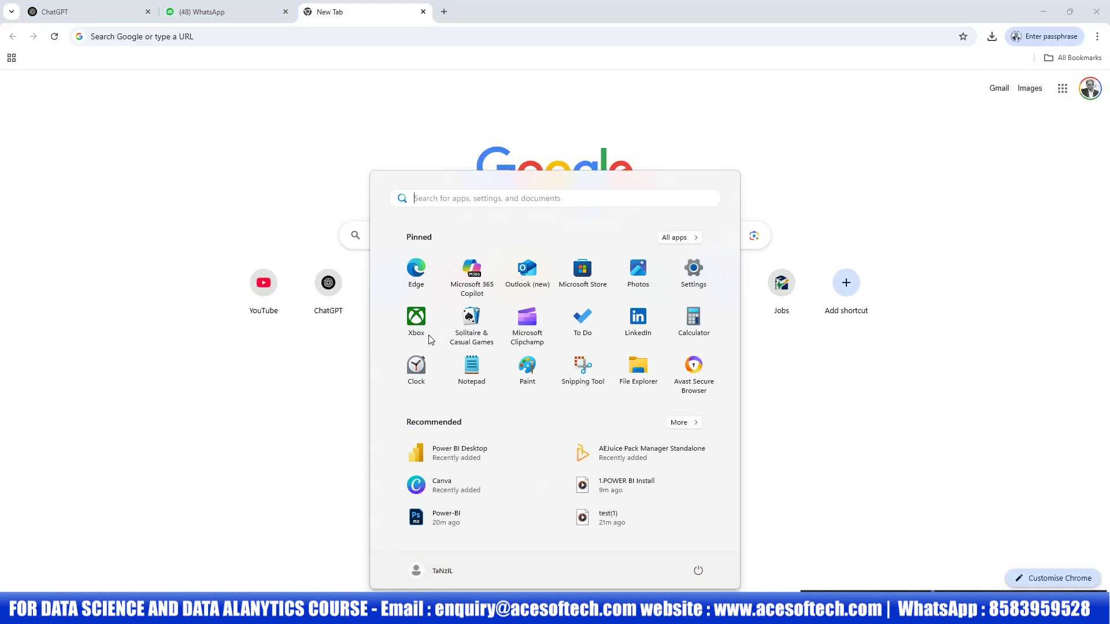
pyautogui.write('power')
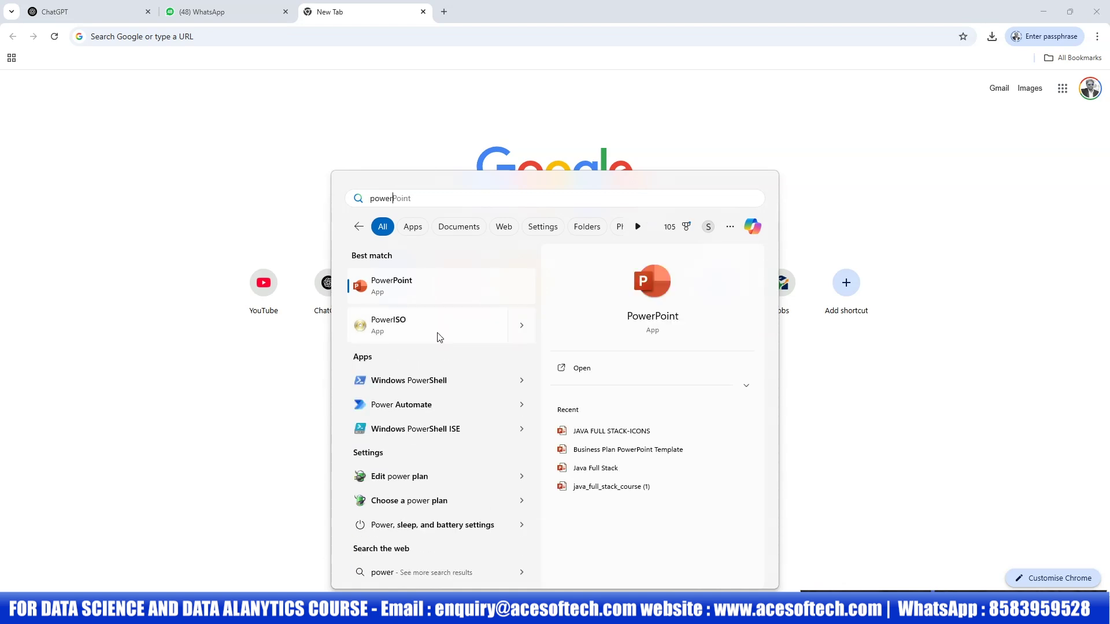
pyautogui.write('b')
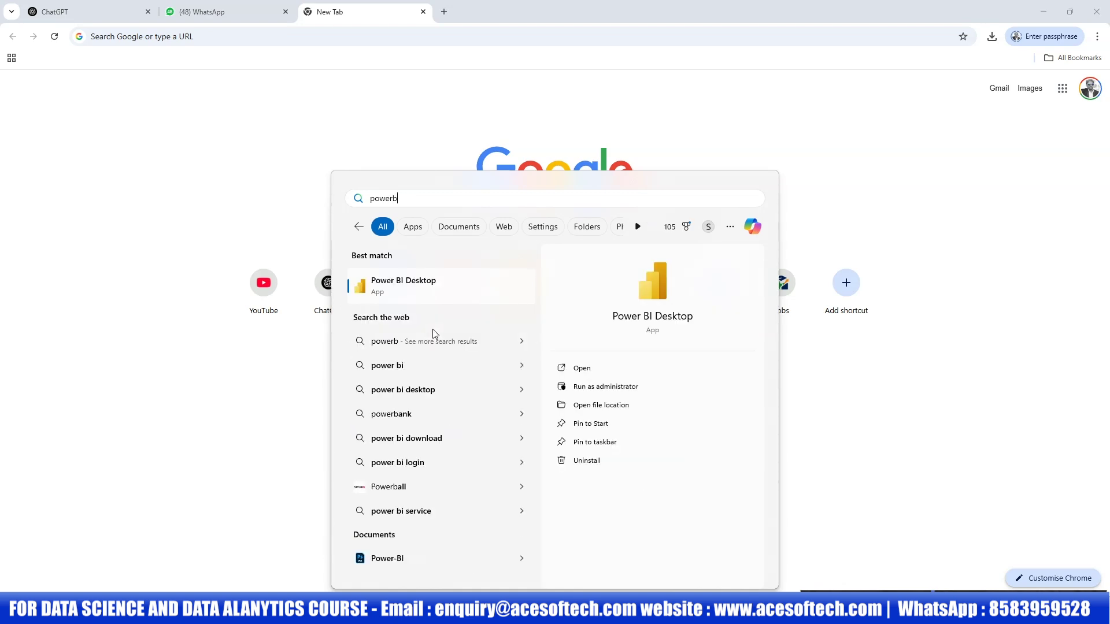
pyautogui.click(445, 289)
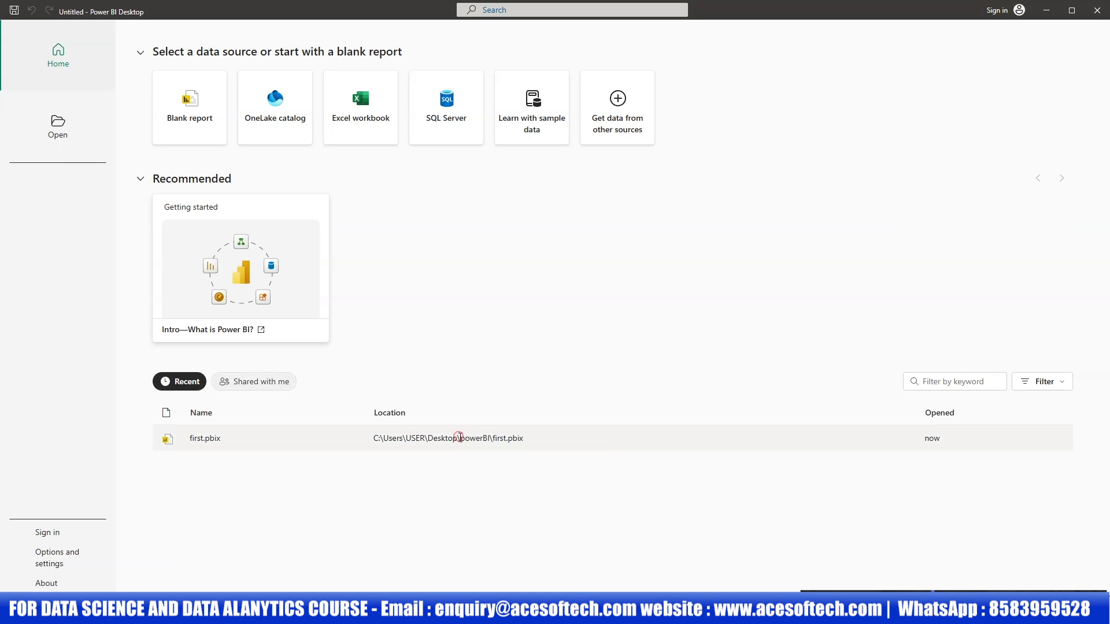
# Open the recent report first.pbix and select the Students Data table
pyautogui.press('Escape')
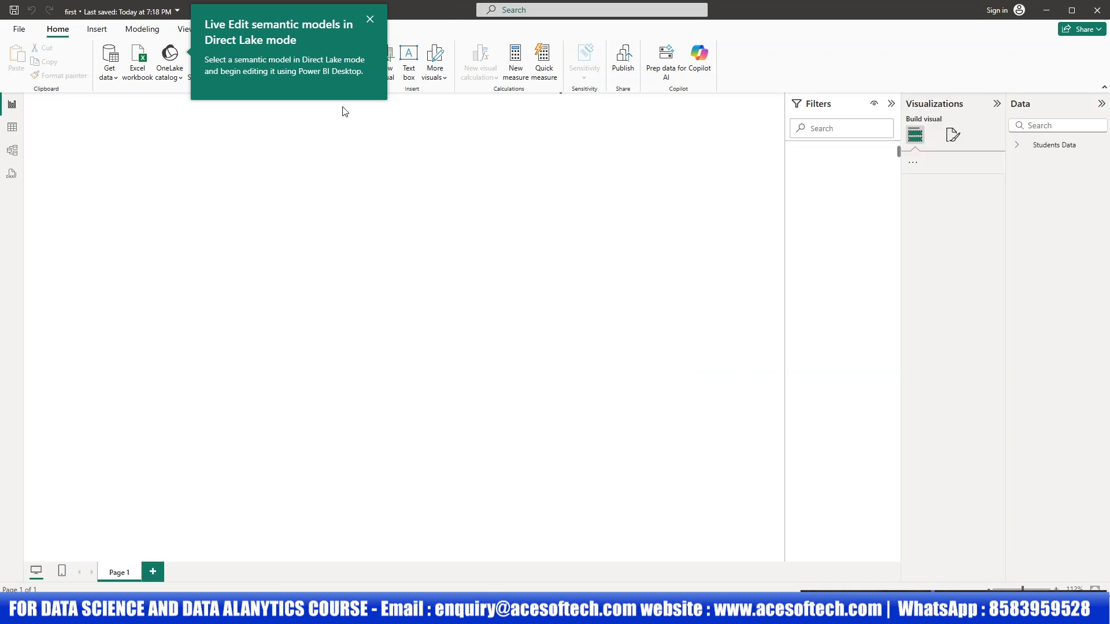
pyautogui.click(1047, 147)
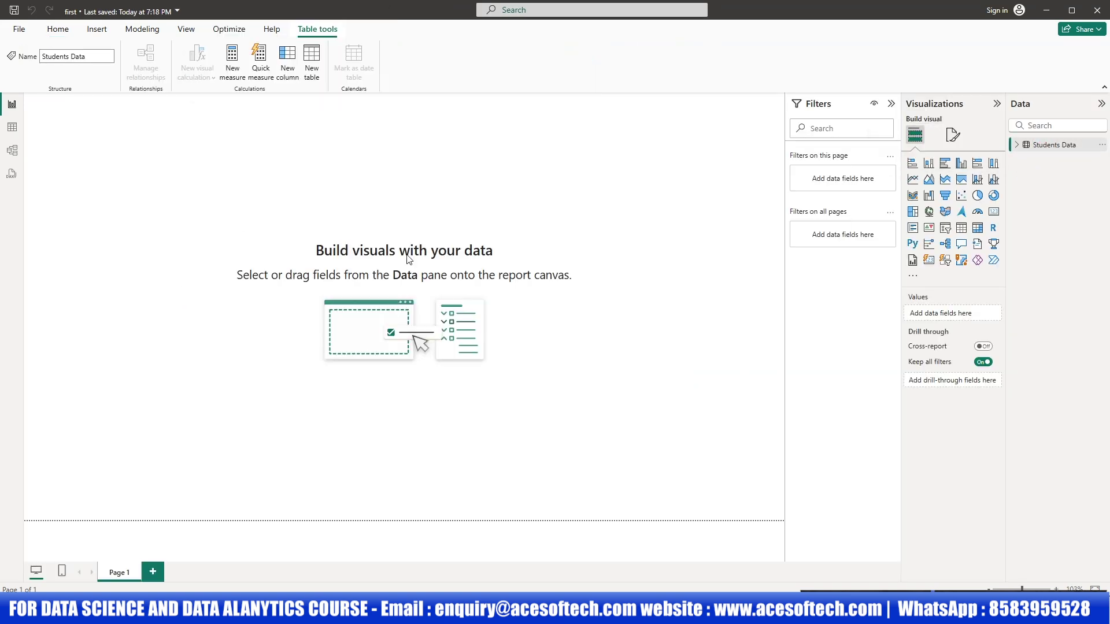
# Review the reopened report in the table, model and DAX query views, and finish in the report view
pyautogui.click(7, 133)
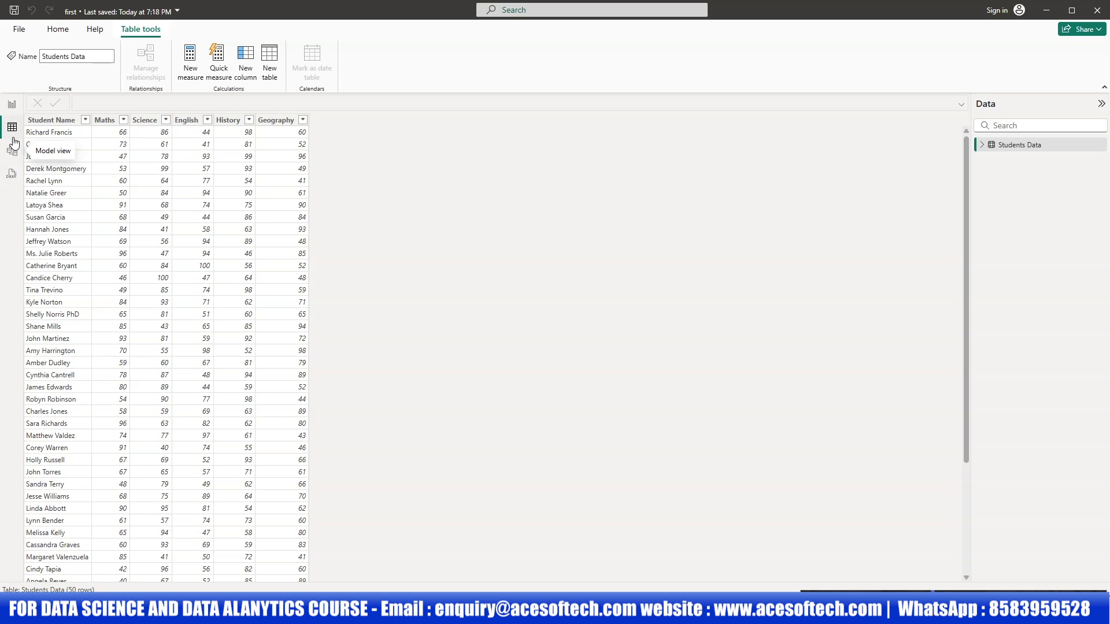
pyautogui.click(12, 150)
pyautogui.click(12, 174)
pyautogui.click(12, 151)
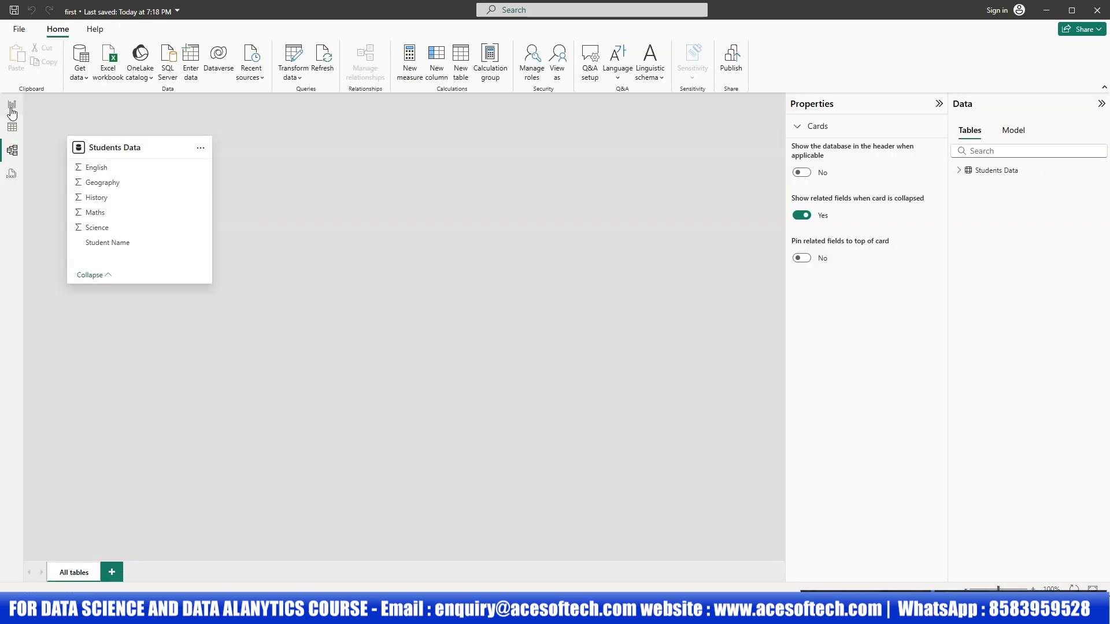
pyautogui.click(11, 104)
pyautogui.click(8, 174)
pyautogui.click(12, 150)
pyautogui.click(12, 127)
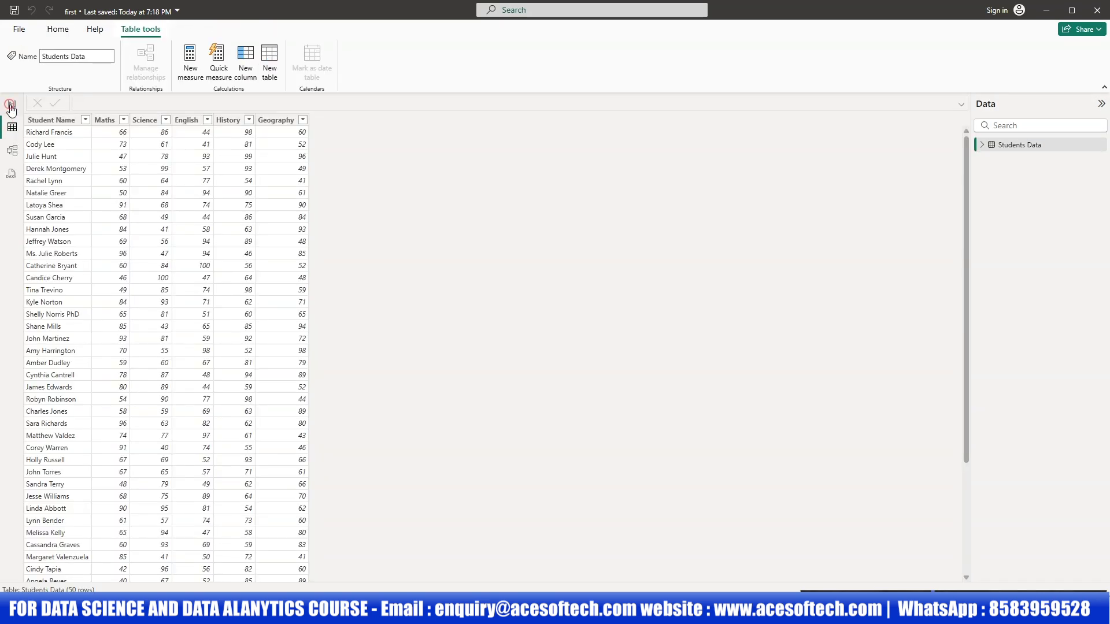
pyautogui.click(12, 150)
pyautogui.click(12, 173)
pyautogui.click(11, 104)
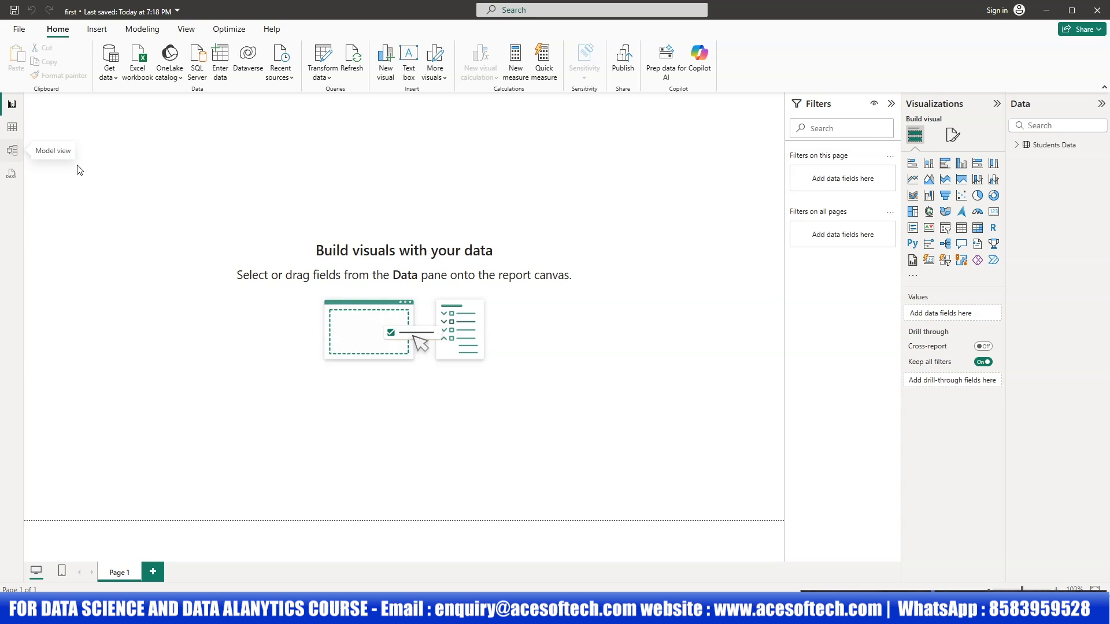